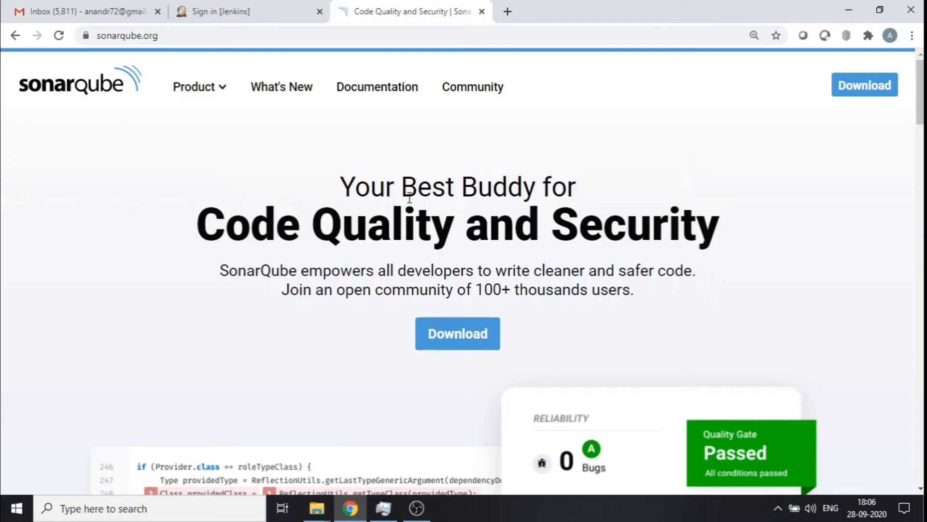
{"action": "scroll", "coordinate": [590, 298], "scroll_direction": "down", "scroll_amount": 2}
{"action": "scroll", "coordinate": [590, 303], "scroll_direction": "down", "scroll_amount": 3}
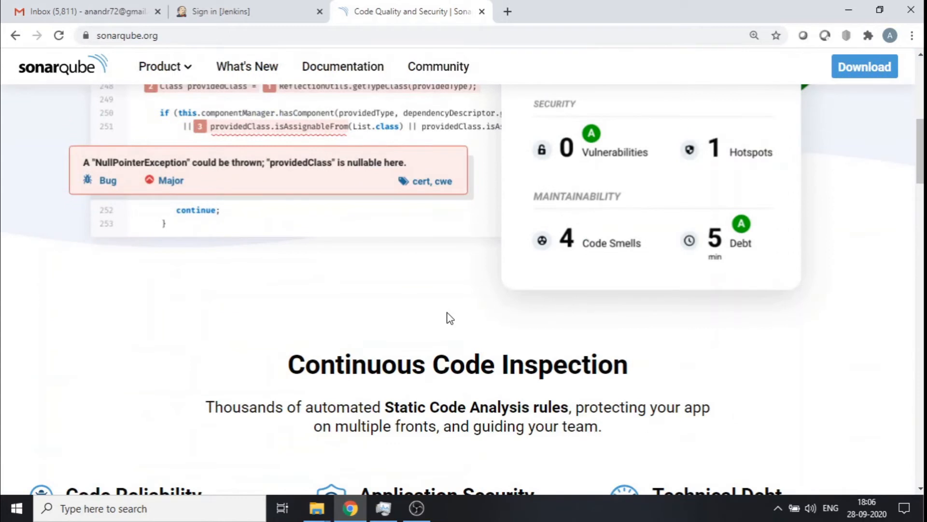
{"action": "scroll", "coordinate": [588, 298], "scroll_direction": "down", "scroll_amount": 3}
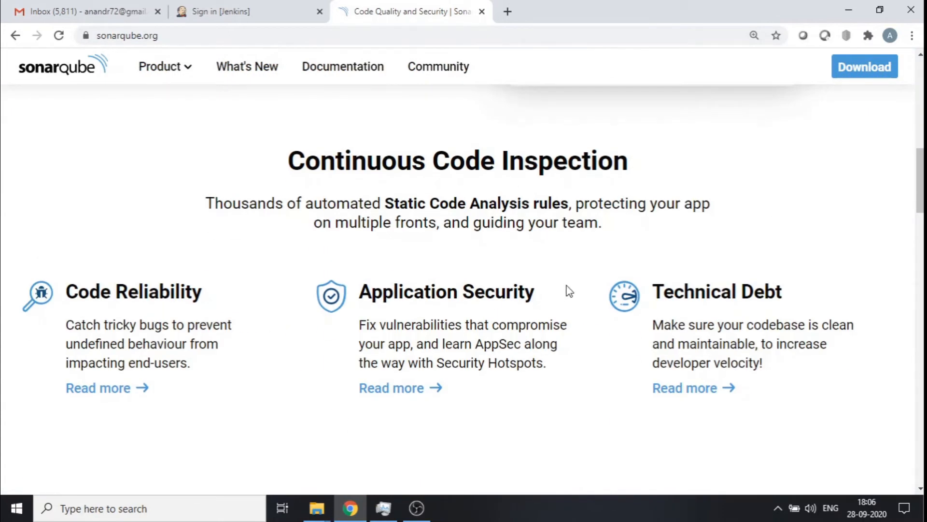
{"action": "scroll", "coordinate": [566, 290], "scroll_direction": "down", "scroll_amount": 3}
{"action": "scroll", "coordinate": [566, 285], "scroll_direction": "down", "scroll_amount": 3}
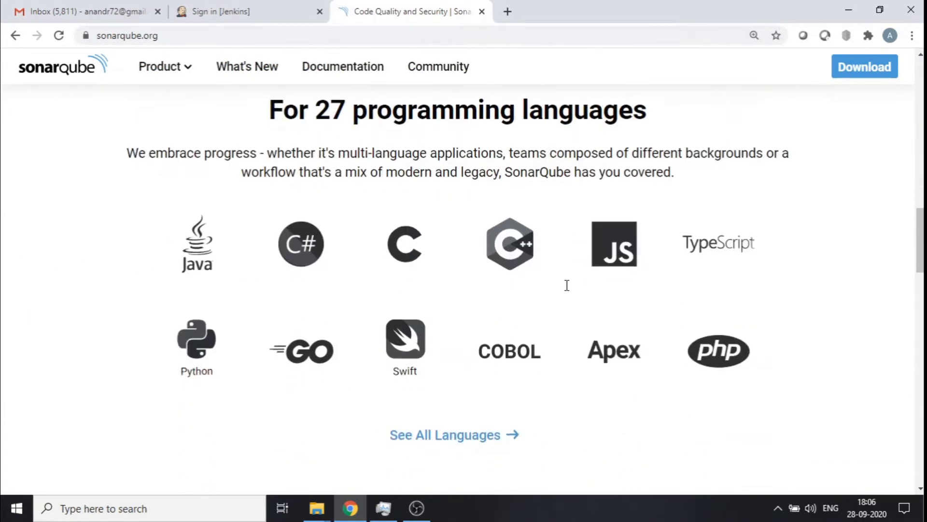
Show SonarQube's full list of supported languages, glance over the Product menu, then start a new web search.
{"action": "left_click", "coordinate": [430, 372]}
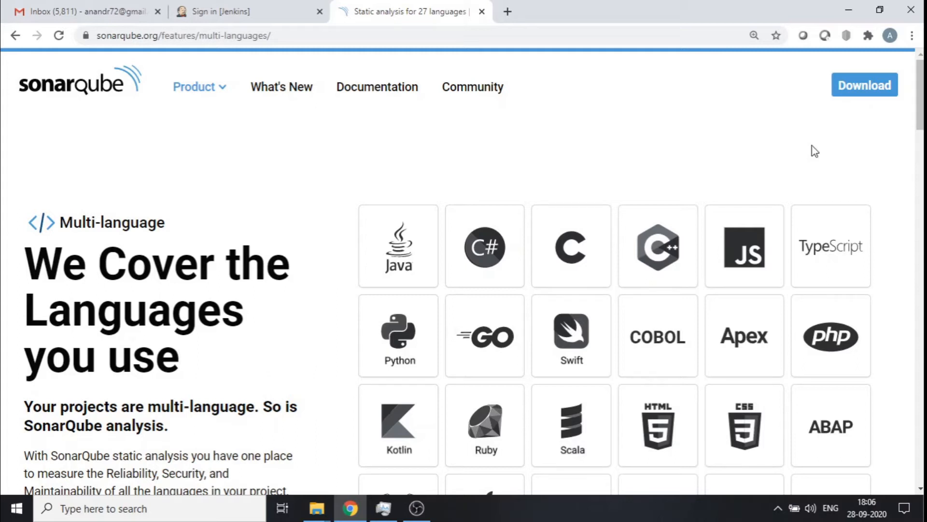
{"action": "scroll", "coordinate": [812, 152], "scroll_direction": "down", "scroll_amount": 1}
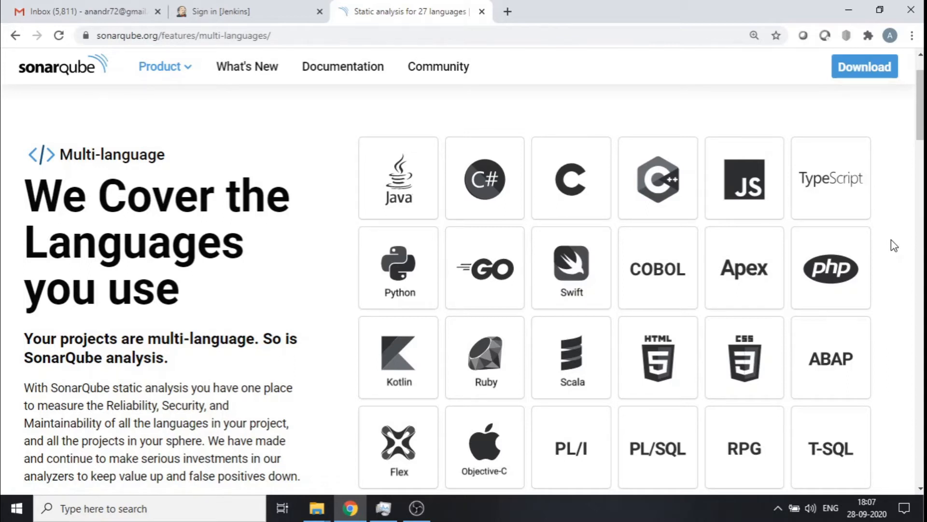
{"action": "scroll", "coordinate": [892, 241], "scroll_direction": "down", "scroll_amount": 2}
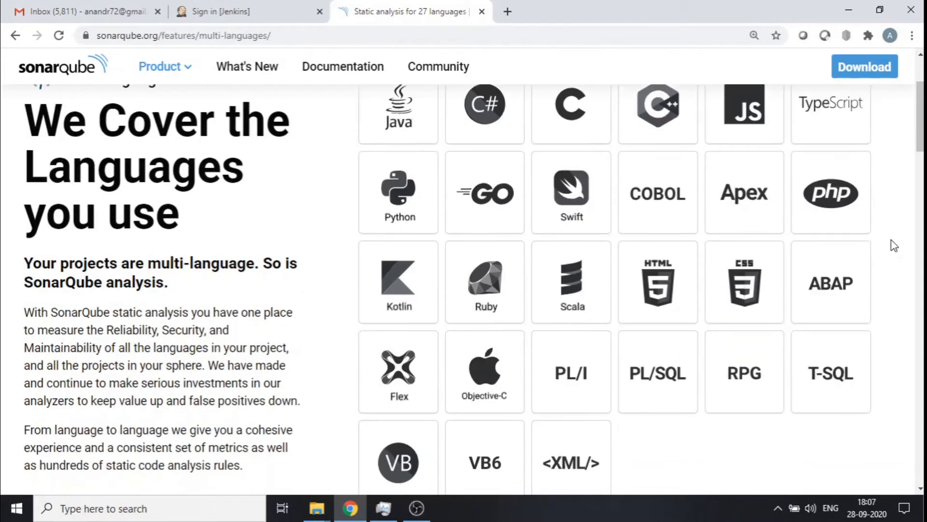
{"action": "scroll", "coordinate": [893, 246], "scroll_direction": "up", "scroll_amount": 3}
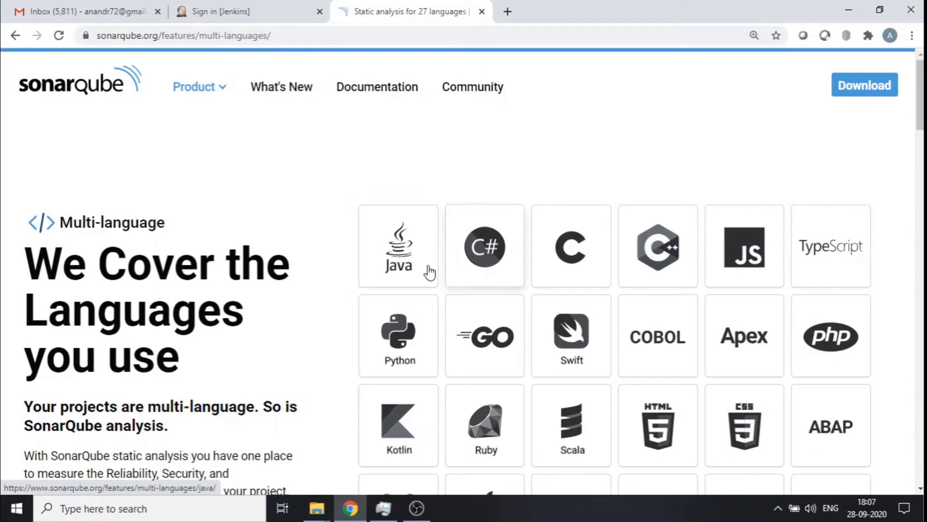
{"action": "left_click", "coordinate": [217, 93]}
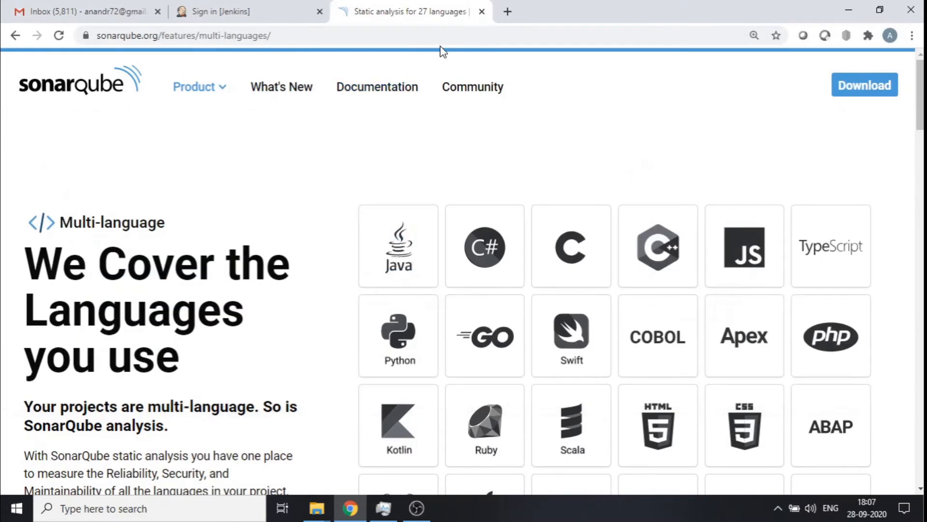
{"action": "left_click", "coordinate": [448, 35]}
{"action": "type", "text": "son"}
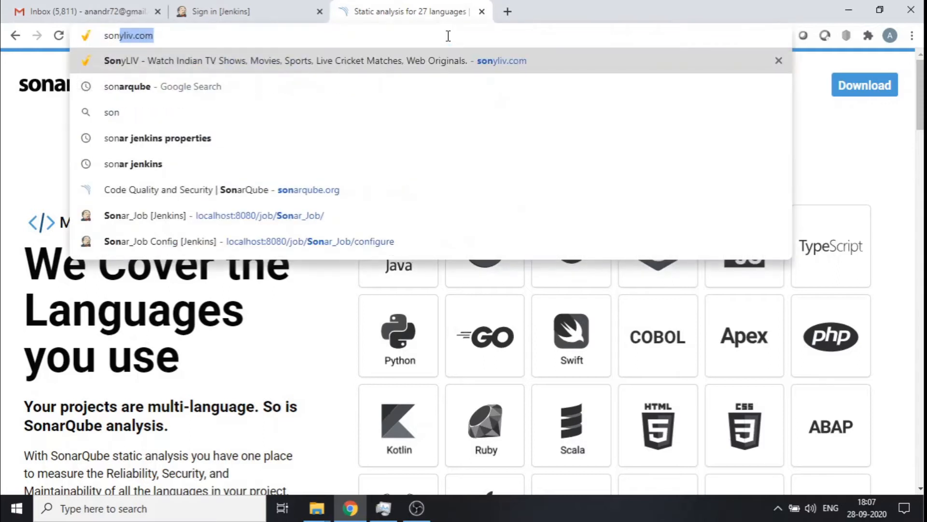
{"action": "type", "text": "a"}
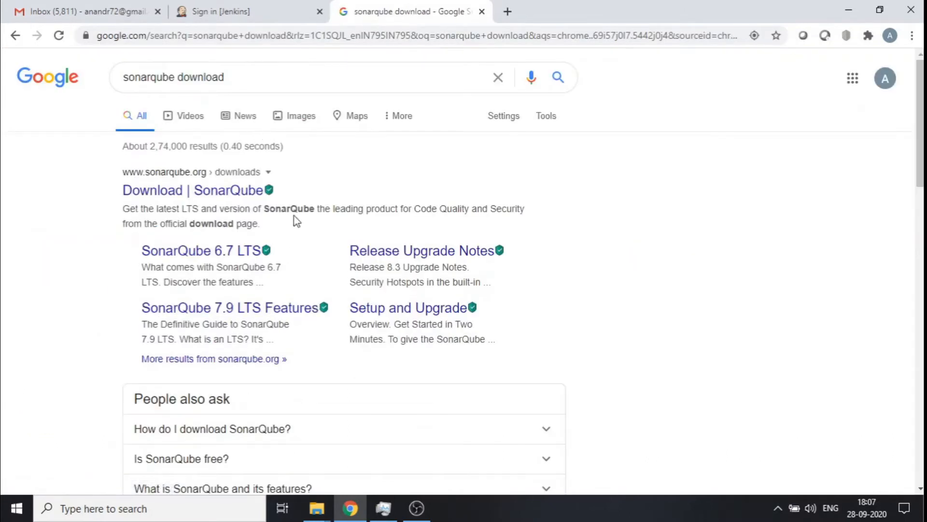
Load the official SonarQube download page from the search results, then minimise Chrome.
{"action": "left_click", "coordinate": [203, 195]}
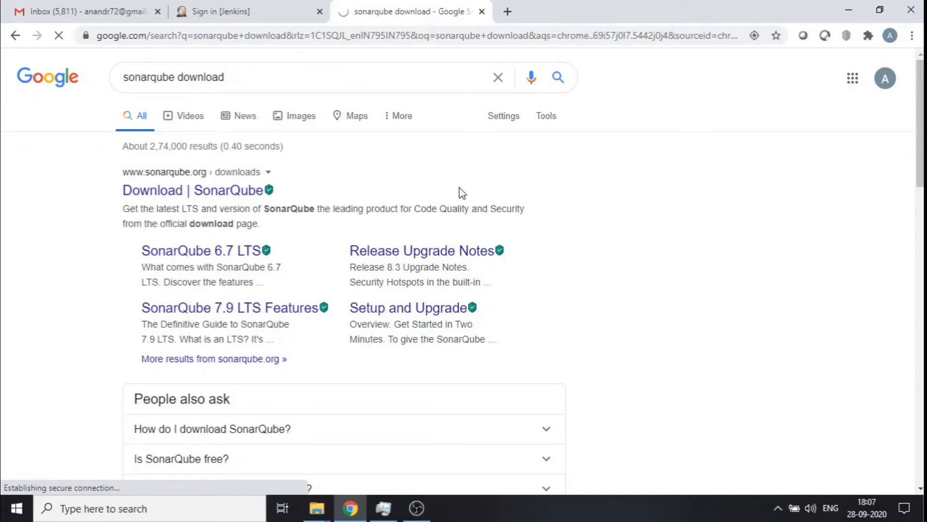
{"action": "scroll", "coordinate": [540, 248], "scroll_direction": "down", "scroll_amount": 2}
{"action": "scroll", "coordinate": [524, 247], "scroll_direction": "down", "scroll_amount": 1}
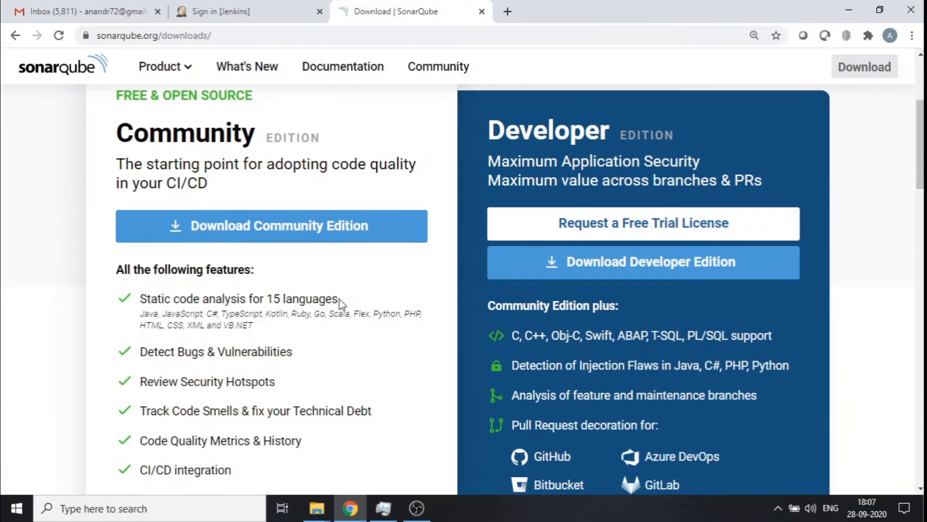
{"action": "scroll", "coordinate": [341, 303], "scroll_direction": "up", "scroll_amount": 2}
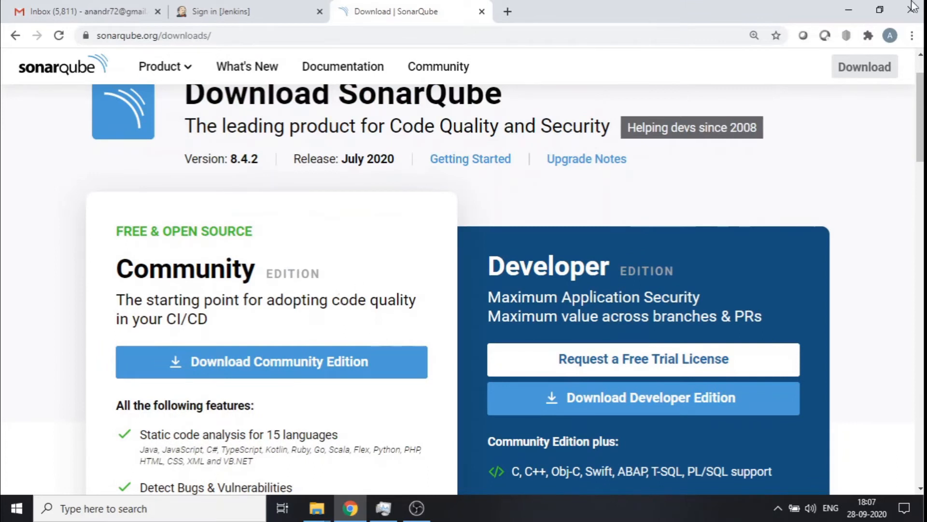
{"action": "left_click", "coordinate": [844, 10]}
{"action": "mouse_move", "coordinate": [317, 508]}
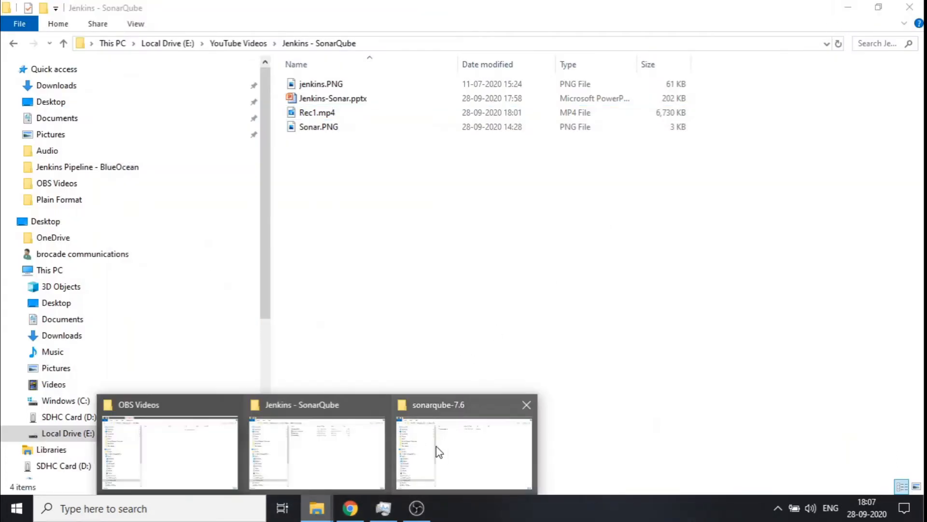
Navigate into sonarqube-7.6 > bin > windows-x86-64 in File Explorer.
{"action": "left_click", "coordinate": [439, 445]}
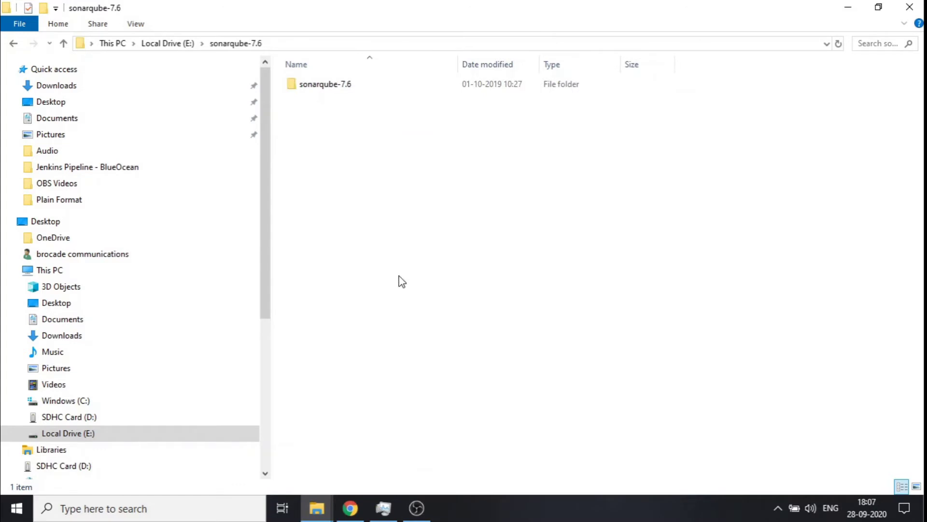
{"action": "double_click", "coordinate": [335, 89]}
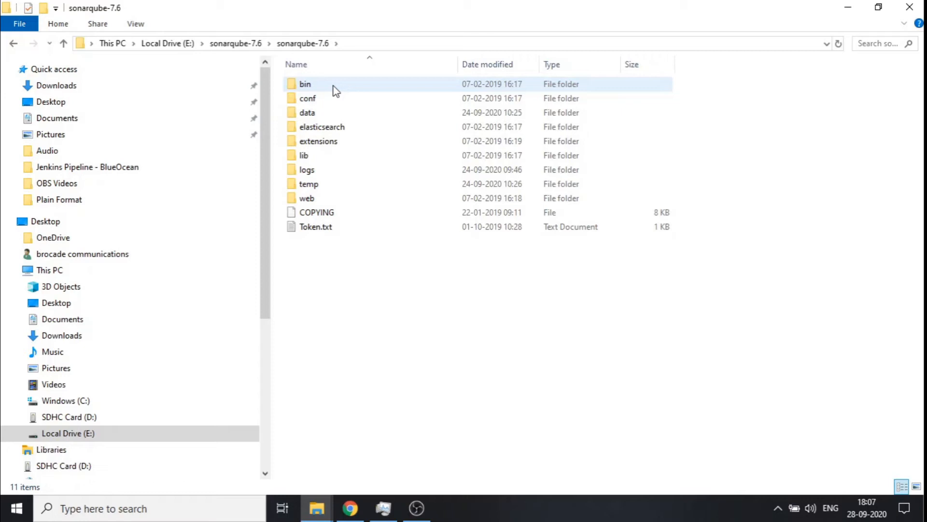
{"action": "double_click", "coordinate": [317, 88]}
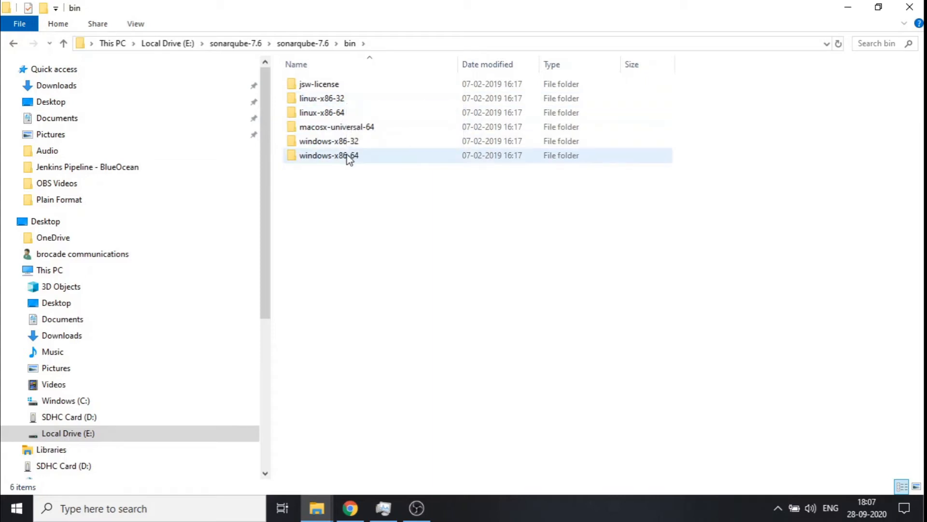
{"action": "double_click", "coordinate": [347, 160]}
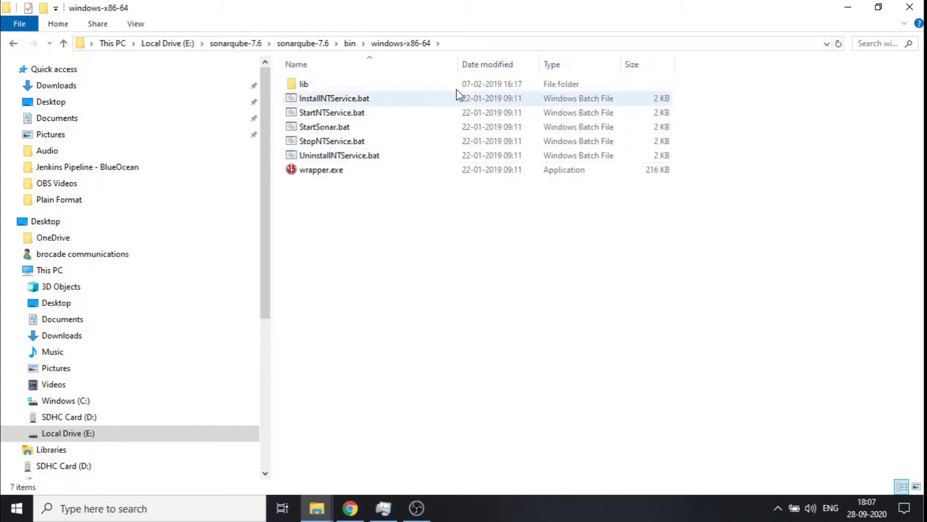
Launch a command prompt in that folder via cmd in the address bar.
{"action": "left_click", "coordinate": [516, 42]}
{"action": "type", "text": "cmd"}
{"action": "key", "text": "Return"}
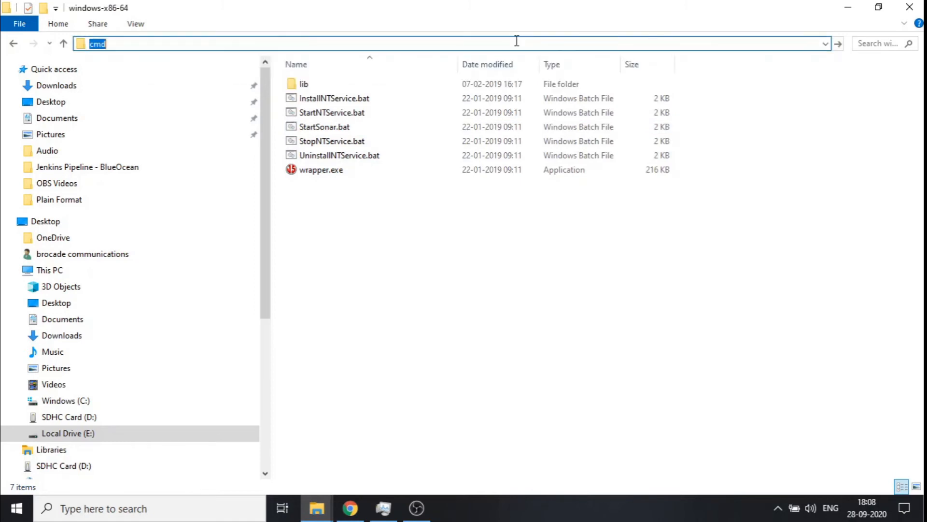
{"action": "type", "text": "sta"}
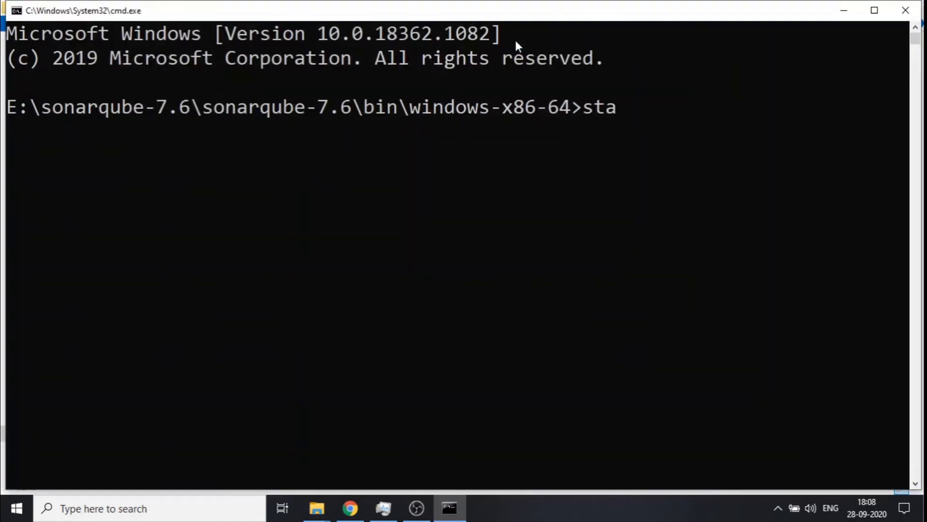
Run StartSonar.bat to start the SonarQube server, then bring Chrome back into view.
{"action": "key", "text": "Tab"}
{"action": "key", "text": "Tab"}
{"action": "key", "text": "Return"}
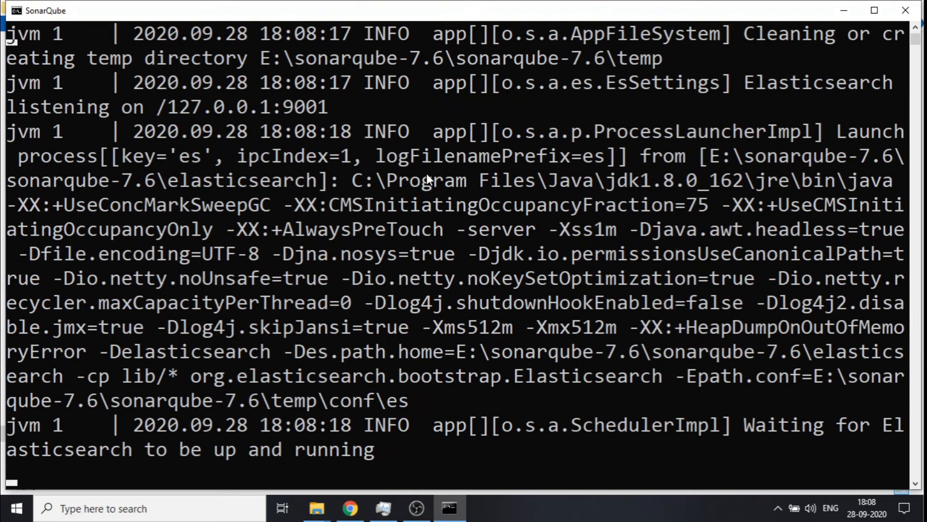
{"action": "left_click", "coordinate": [351, 510]}
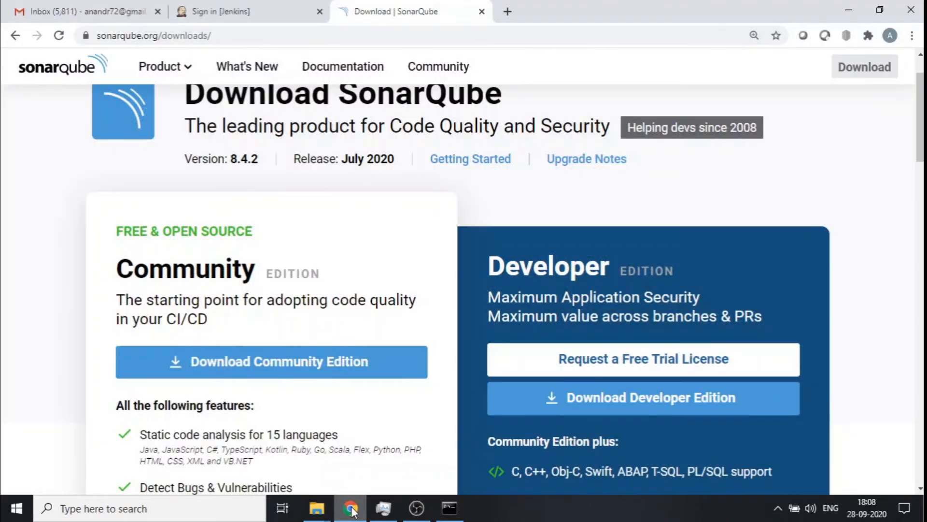
Sign into Jenkins as anand and go to the Manage Jenkins page.
{"action": "left_click", "coordinate": [482, 11]}
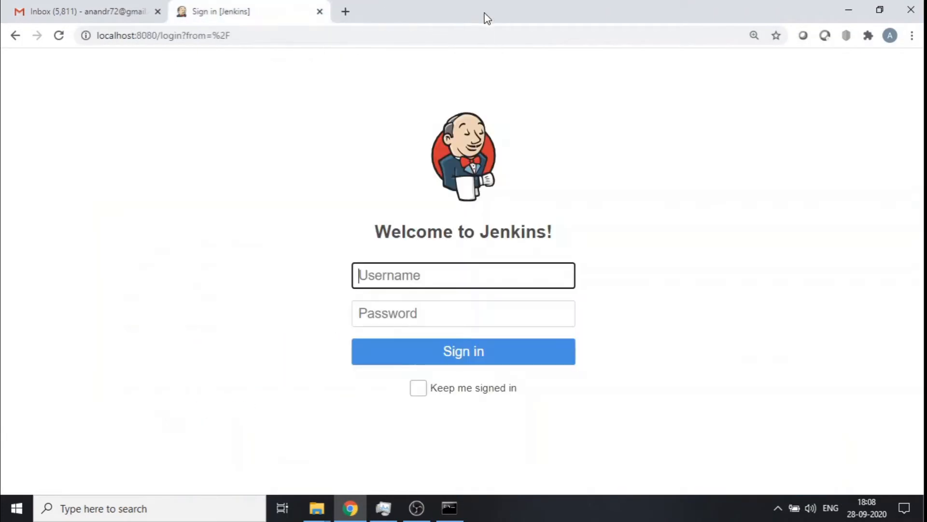
{"action": "left_click", "coordinate": [464, 273]}
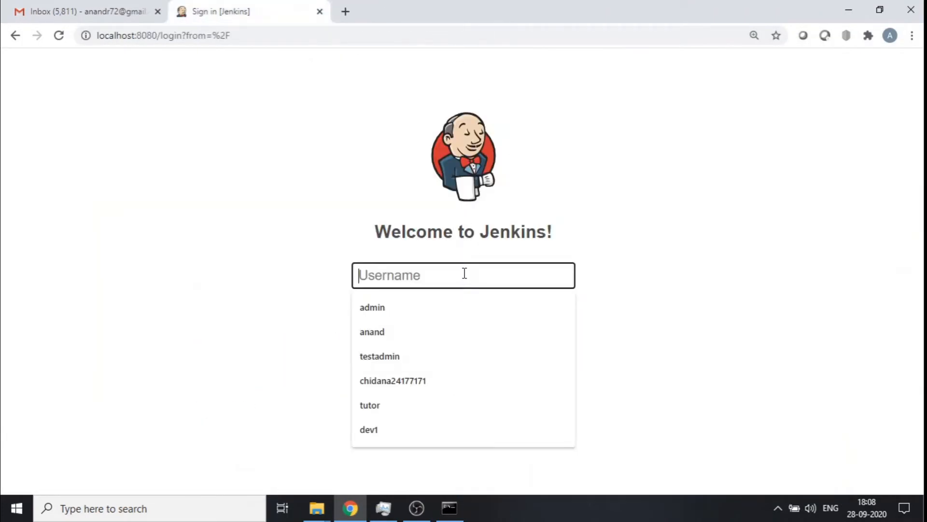
{"action": "type", "text": "anand"}
{"action": "key", "text": "Tab"}
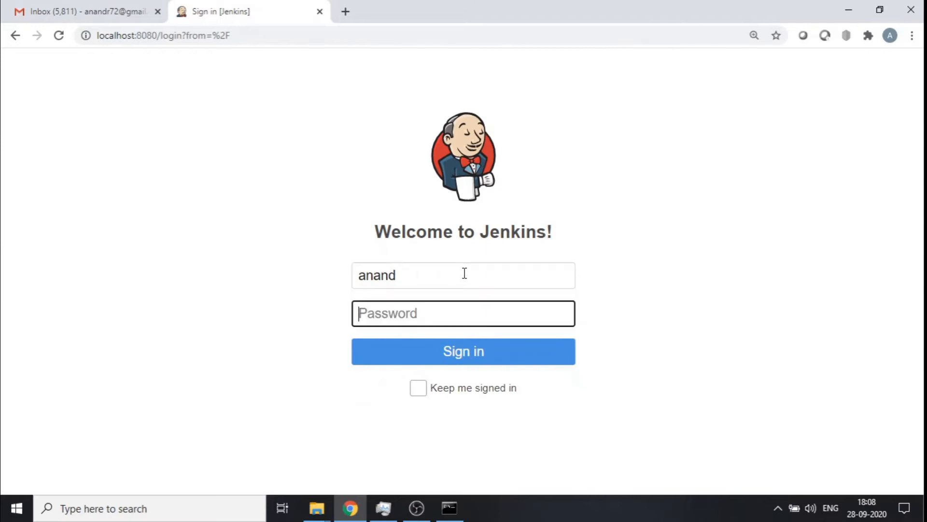
{"action": "type", "text": "anan"}
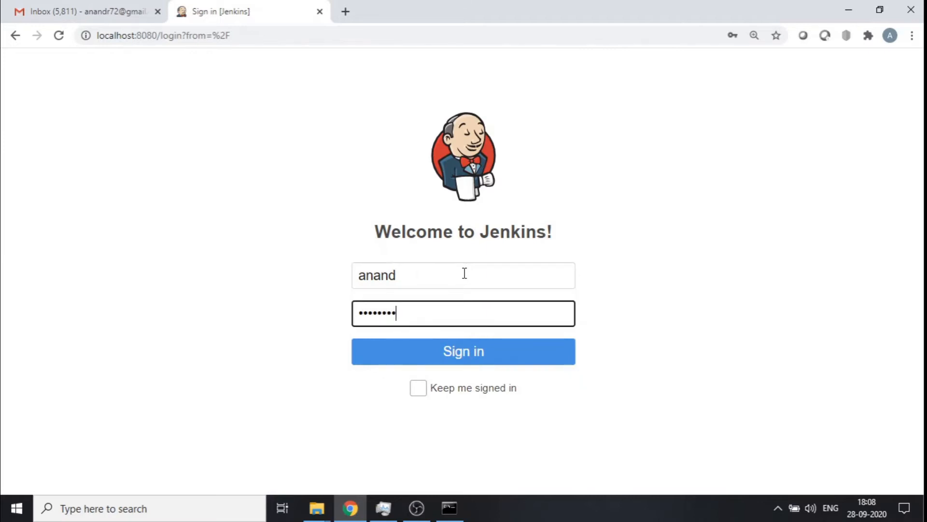
{"action": "key", "text": "Return"}
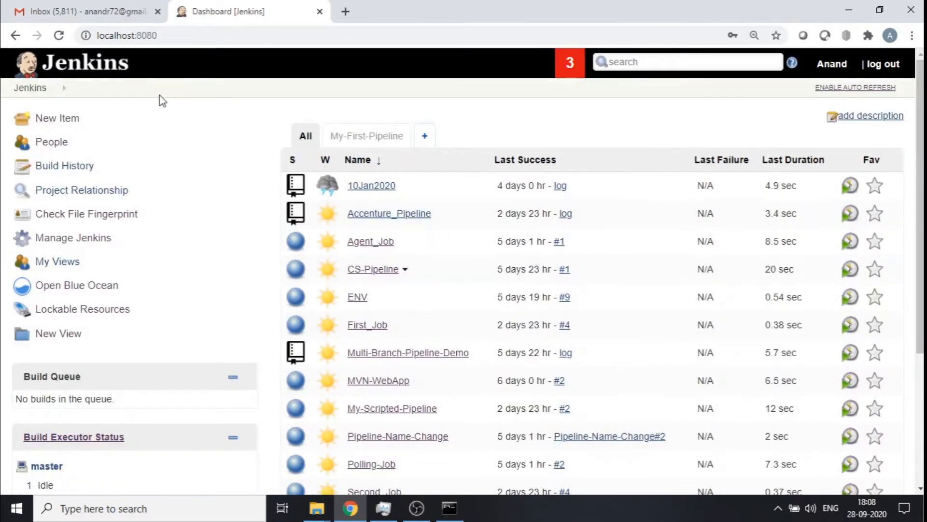
{"action": "scroll", "coordinate": [551, 261], "scroll_direction": "down", "scroll_amount": 2}
{"action": "scroll", "coordinate": [552, 260], "scroll_direction": "down", "scroll_amount": 1}
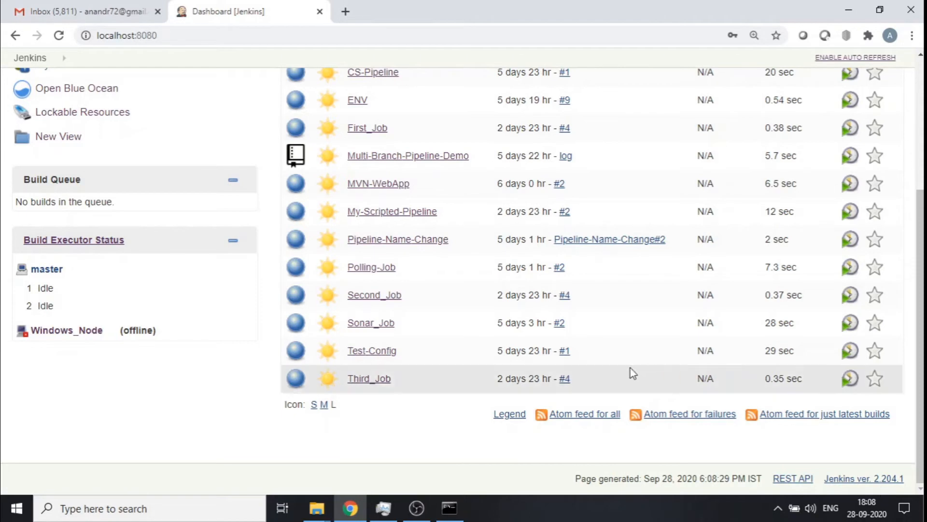
{"action": "scroll", "coordinate": [458, 261], "scroll_direction": "up", "scroll_amount": 3}
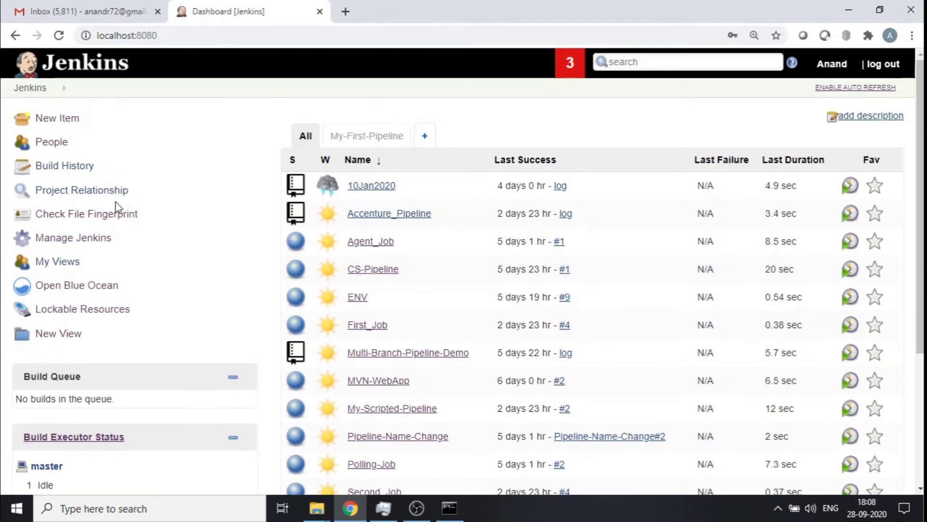
{"action": "left_click", "coordinate": [55, 238]}
{"action": "scroll", "coordinate": [562, 203], "scroll_direction": "down", "scroll_amount": 2}
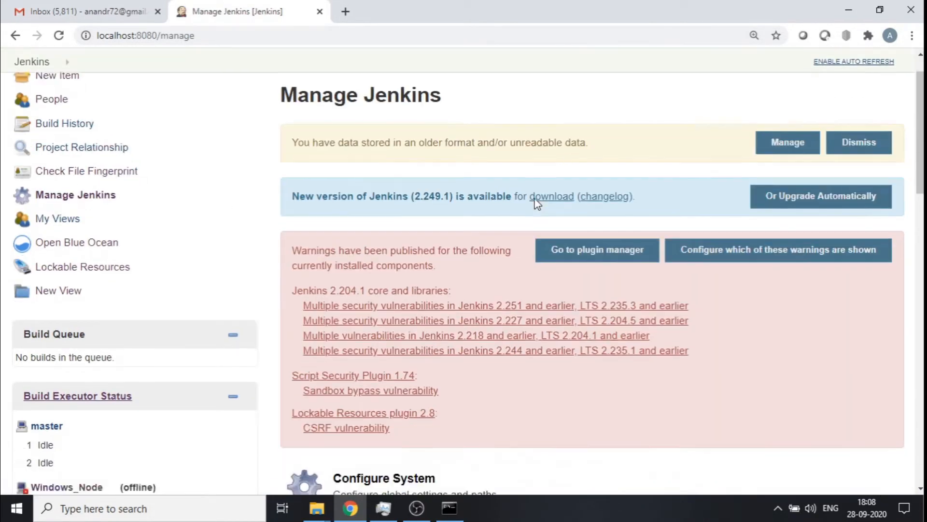
{"action": "scroll", "coordinate": [536, 205], "scroll_direction": "down", "scroll_amount": 5}
{"action": "scroll", "coordinate": [536, 206], "scroll_direction": "up", "scroll_amount": 2}
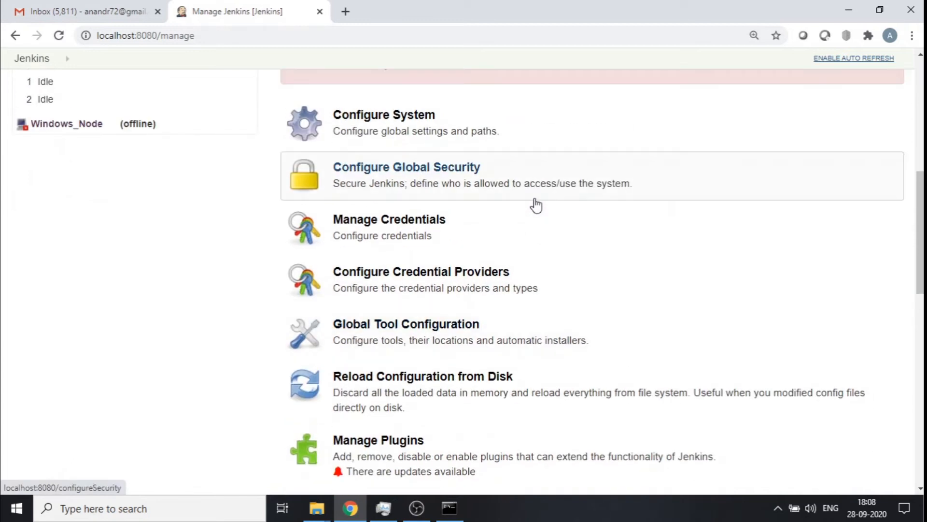
{"action": "scroll", "coordinate": [507, 232], "scroll_direction": "down", "scroll_amount": 2}
Filter the Available plugins list in Manage Plugins by 'sonar'.
{"action": "left_click", "coordinate": [408, 297]}
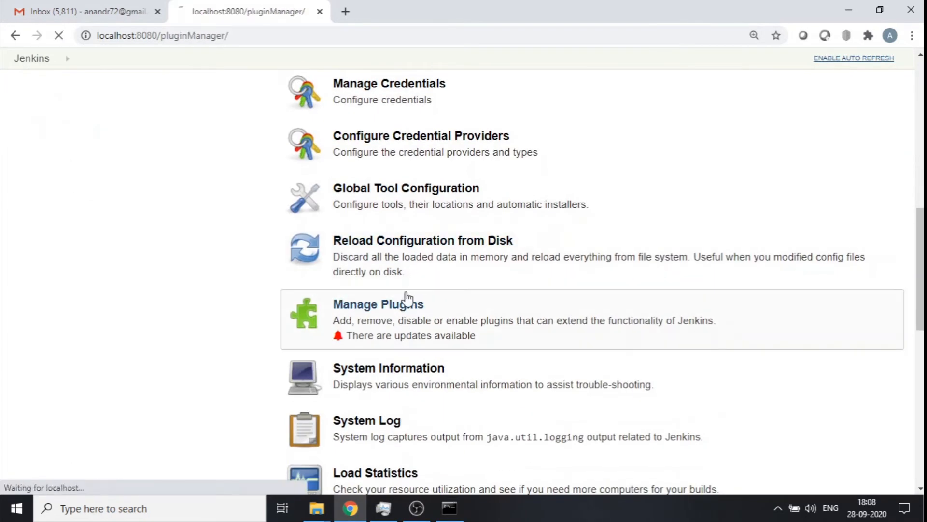
{"action": "left_click", "coordinate": [376, 161]}
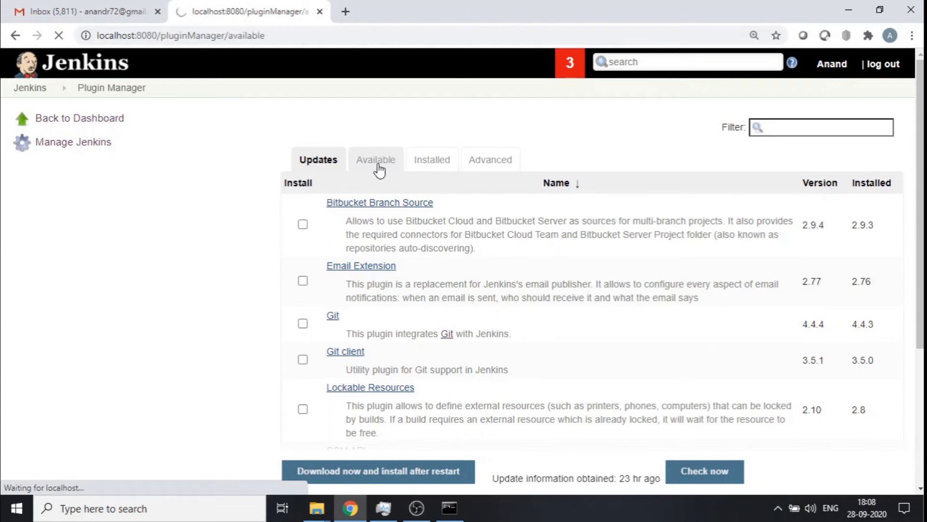
{"action": "left_click", "coordinate": [833, 129]}
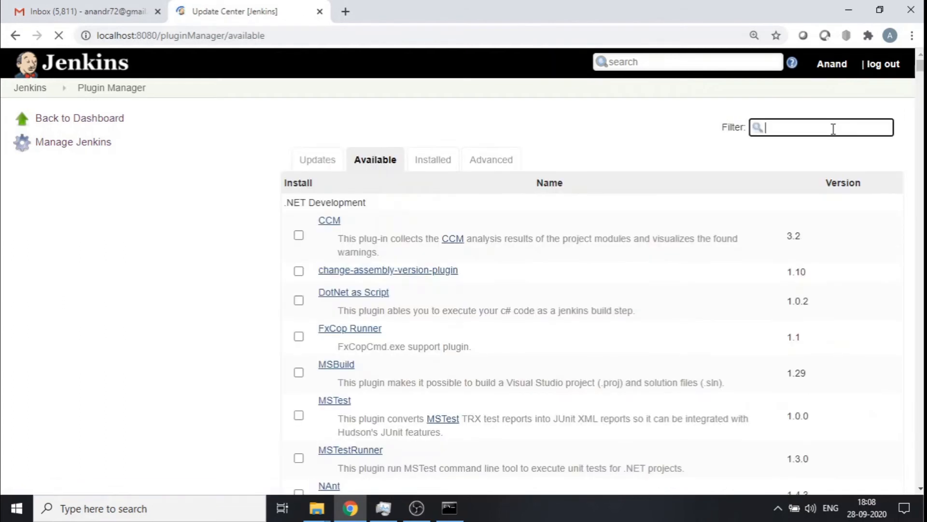
{"action": "type", "text": "sonar"}
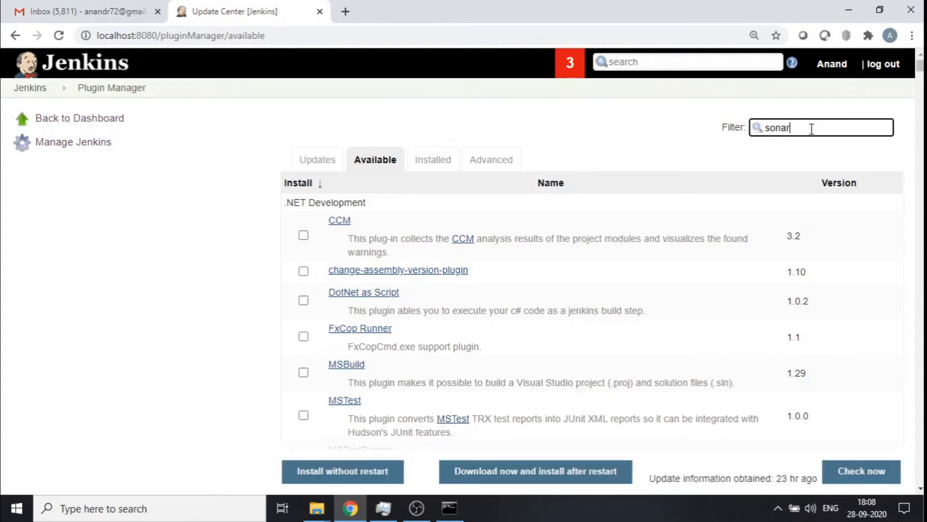
{"action": "key", "text": "Return"}
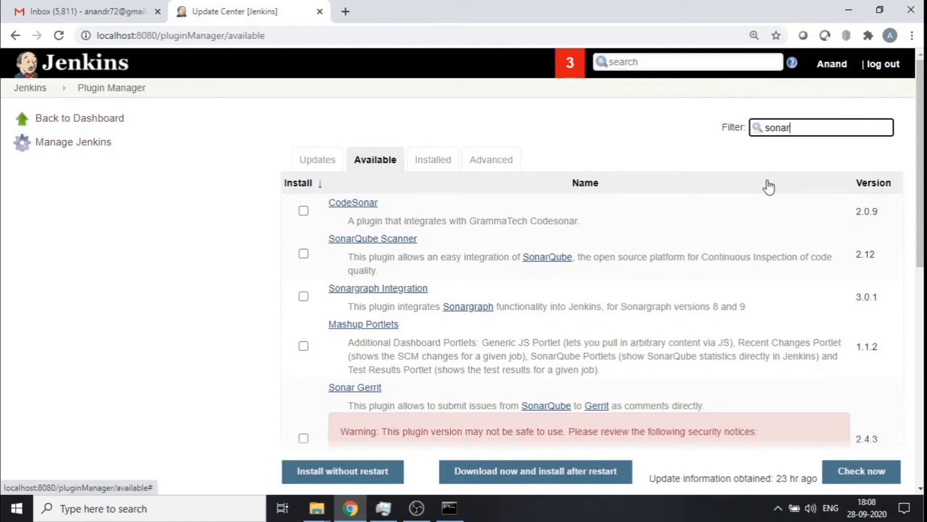
Check the SonarQube Scanner plugin documentation in a new tab, then tick the plugin for installation.
{"action": "right_click", "coordinate": [391, 244]}
{"action": "left_click", "coordinate": [409, 246]}
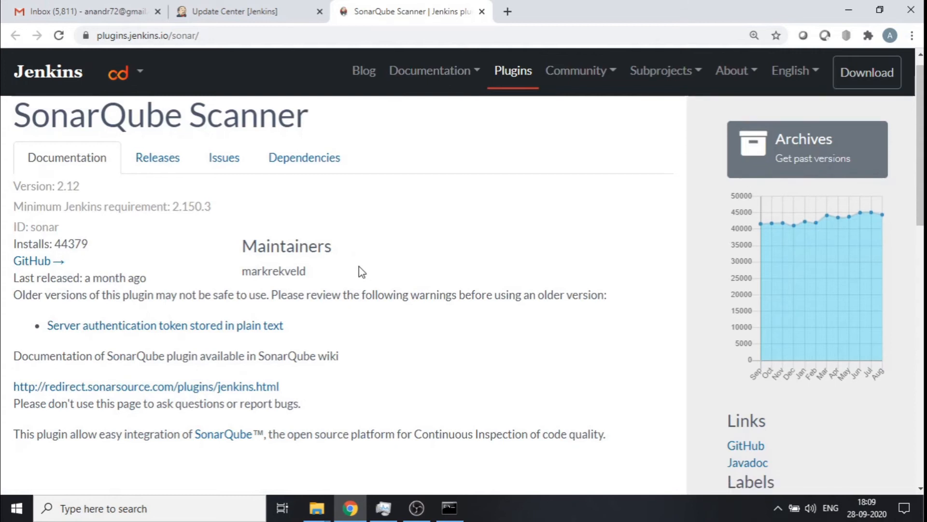
{"action": "scroll", "coordinate": [359, 269], "scroll_direction": "up", "scroll_amount": 1}
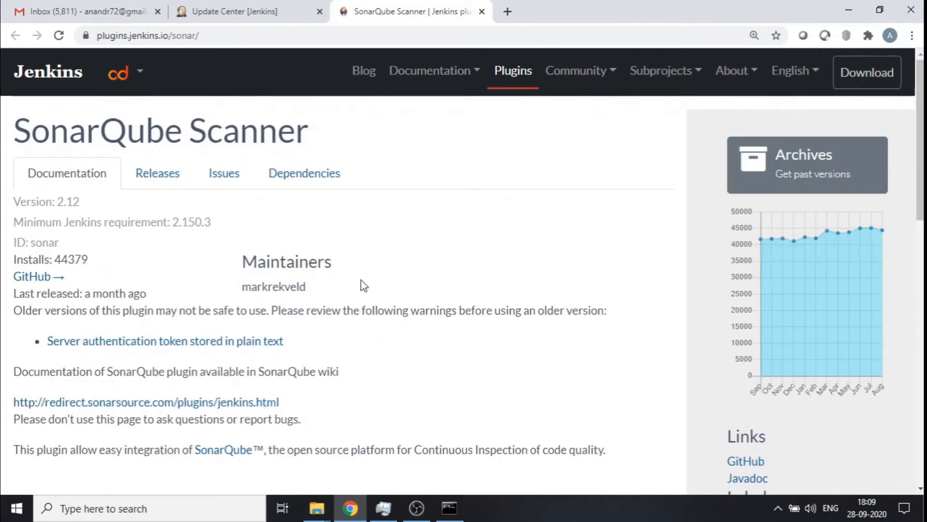
{"action": "scroll", "coordinate": [360, 285], "scroll_direction": "down", "scroll_amount": 3}
{"action": "scroll", "coordinate": [360, 285], "scroll_direction": "down", "scroll_amount": 2}
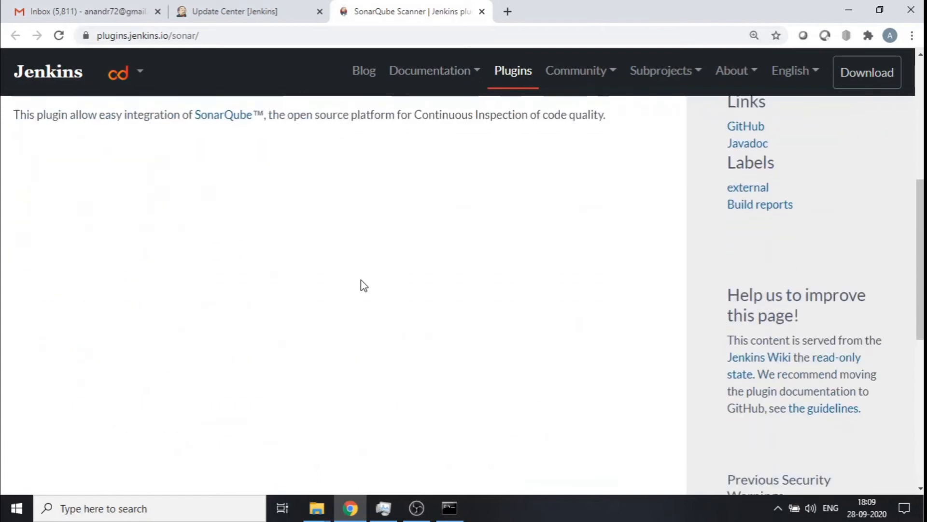
{"action": "scroll", "coordinate": [360, 285], "scroll_direction": "up", "scroll_amount": 5}
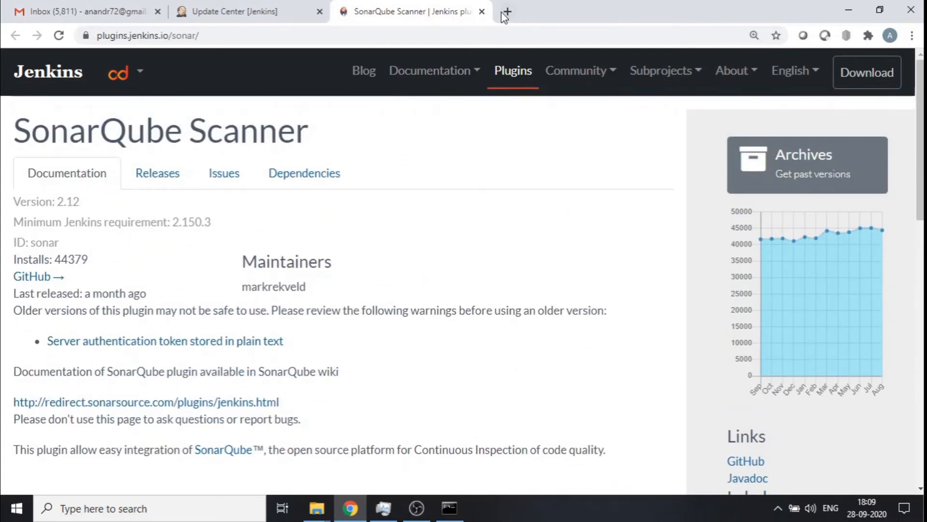
{"action": "left_click", "coordinate": [482, 13]}
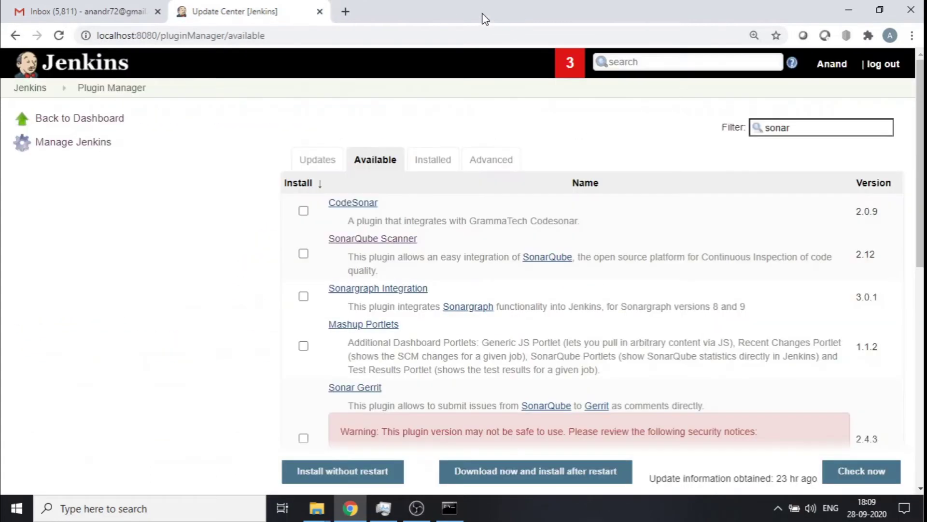
{"action": "left_click", "coordinate": [303, 254]}
Install SonarQube Scanner without restart and return to the Jenkins dashboard.
{"action": "left_click", "coordinate": [351, 472]}
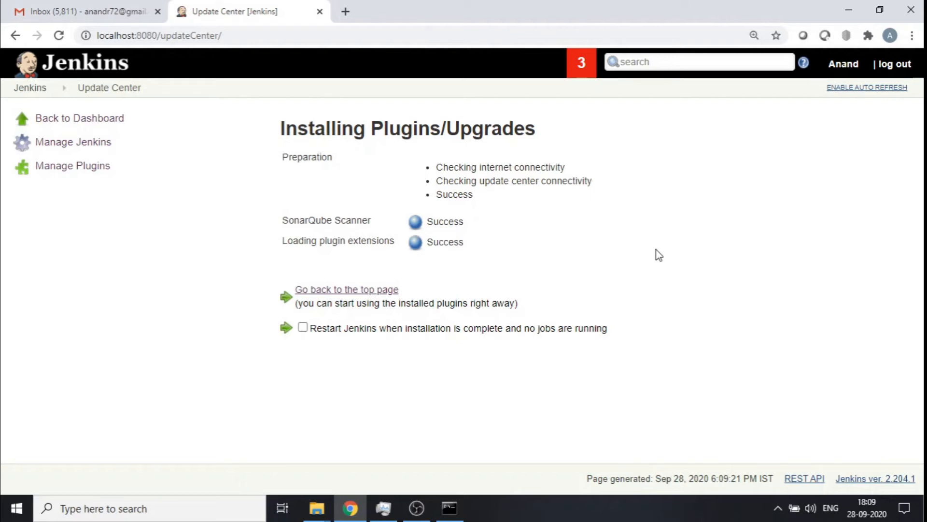
{"action": "left_click", "coordinate": [365, 293]}
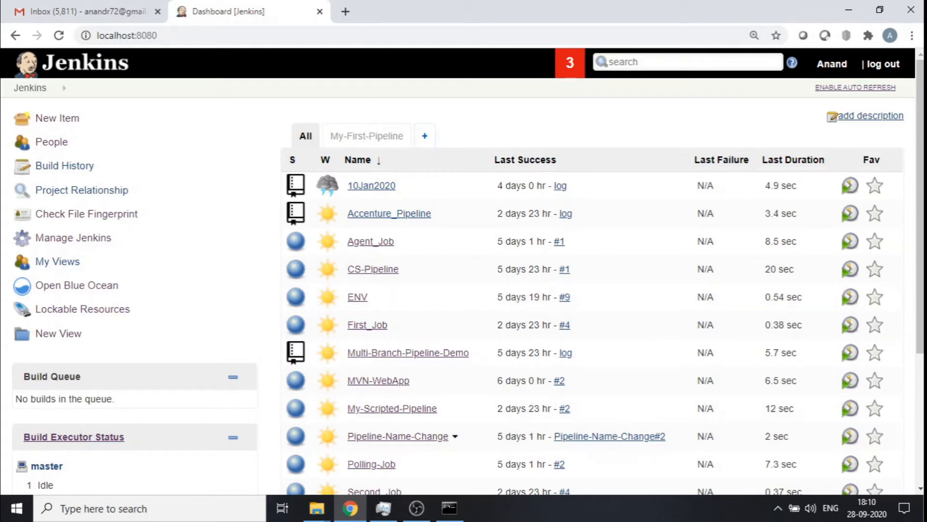
{"action": "left_click", "coordinate": [450, 508]}
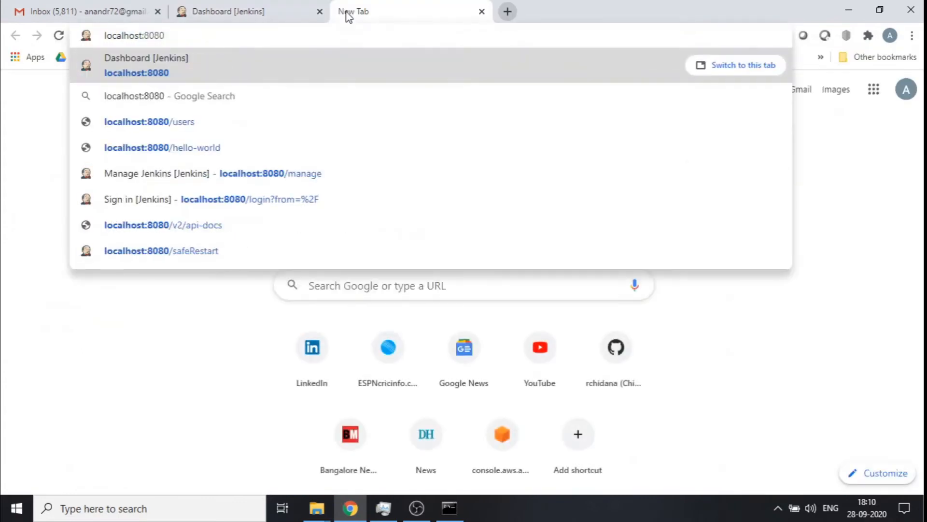
Load the local SonarQube server at localhost:9000 in a new tab.
{"action": "key", "text": "Down"}
{"action": "key", "text": "Down"}
{"action": "key", "text": "BackSpace"}
{"action": "key", "text": "BackSpace"}
{"action": "key", "text": "BackSpace"}
{"action": "key", "text": "BackSpace"}
{"action": "key", "text": "BackSpace"}
{"action": "key", "text": "BackSpace"}
{"action": "key", "text": "BackSpace"}
{"action": "key", "text": "BackSpace"}
{"action": "key", "text": "BackSpace"}
{"action": "key", "text": "BackSpace"}
{"action": "type", "text": "9000"}
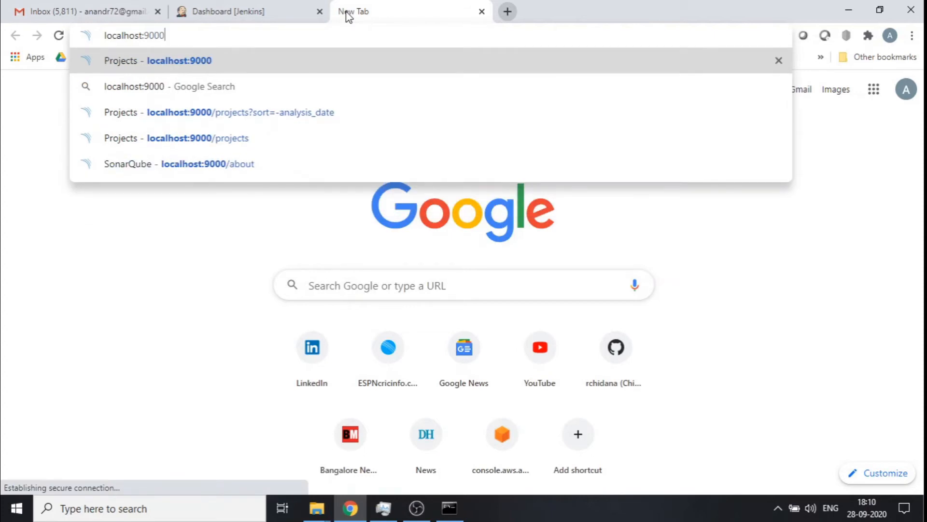
{"action": "key", "text": "Return"}
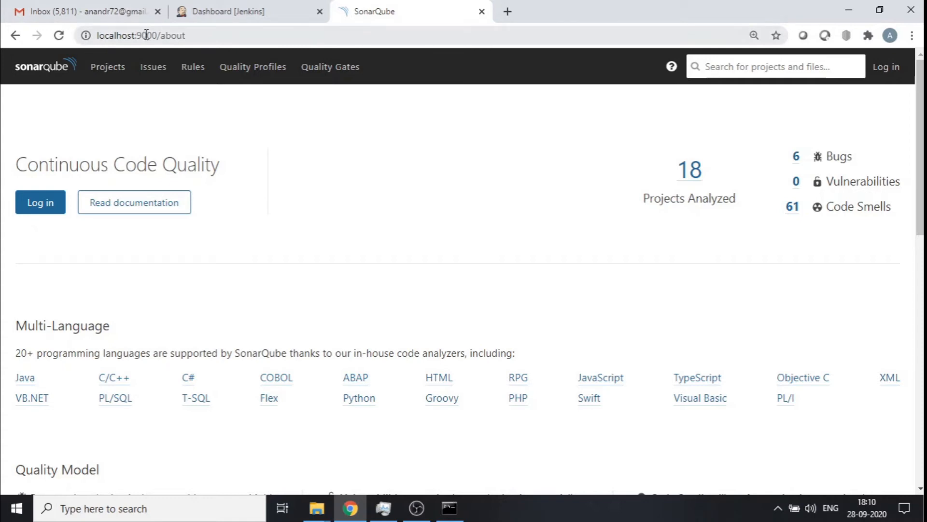
Go to Manage Jenkins > Configure System and delete the existing sonar7.2 SonarQube server entry.
{"action": "left_click", "coordinate": [260, 13]}
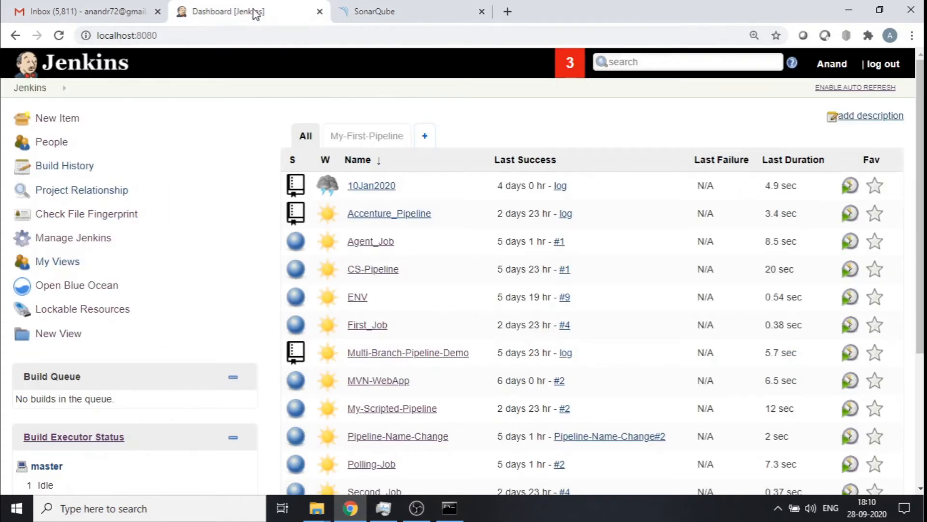
{"action": "left_click", "coordinate": [82, 241]}
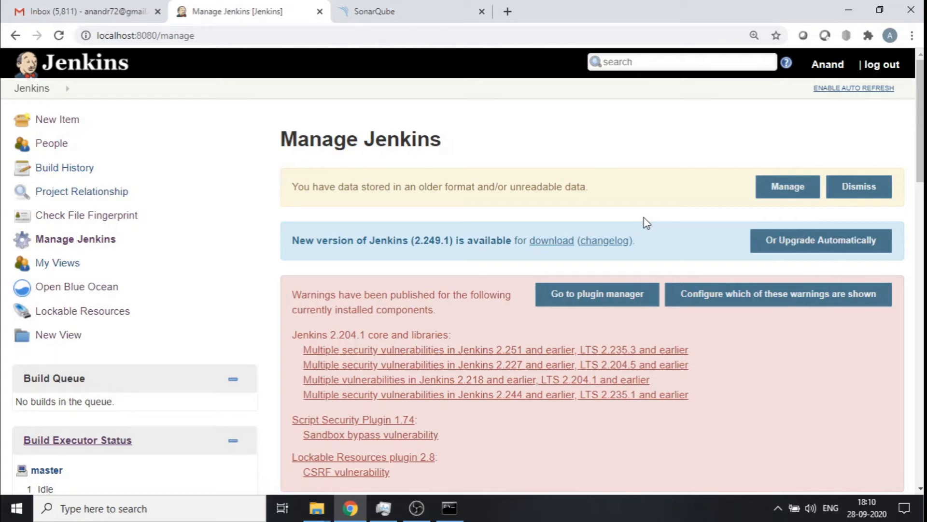
{"action": "left_click", "coordinate": [91, 245]}
{"action": "scroll", "coordinate": [512, 327], "scroll_direction": "down", "scroll_amount": 5}
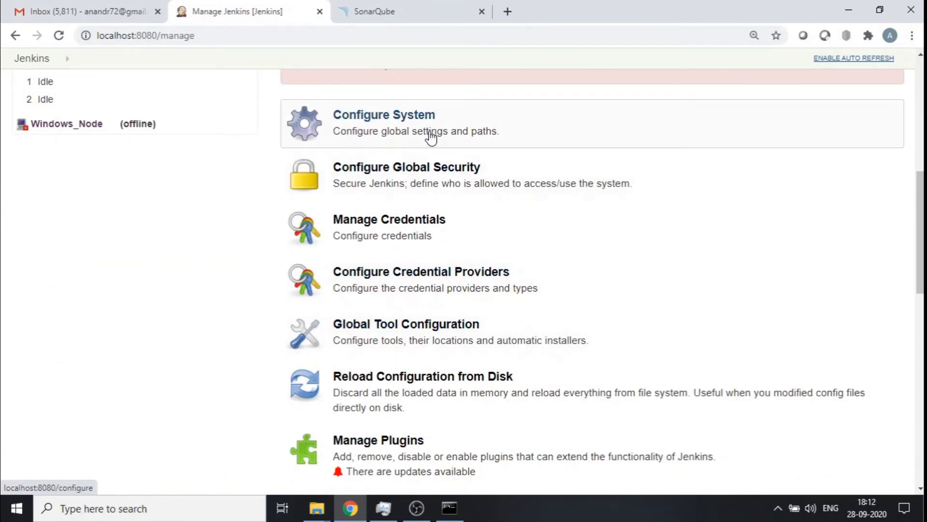
{"action": "left_click", "coordinate": [430, 138]}
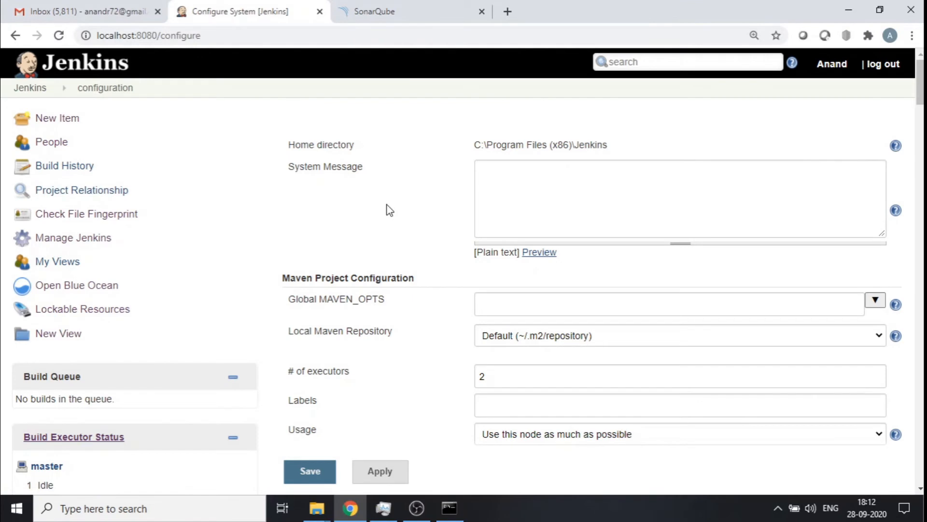
{"action": "scroll", "coordinate": [386, 209], "scroll_direction": "down", "scroll_amount": 2}
{"action": "scroll", "coordinate": [387, 210], "scroll_direction": "down", "scroll_amount": 4}
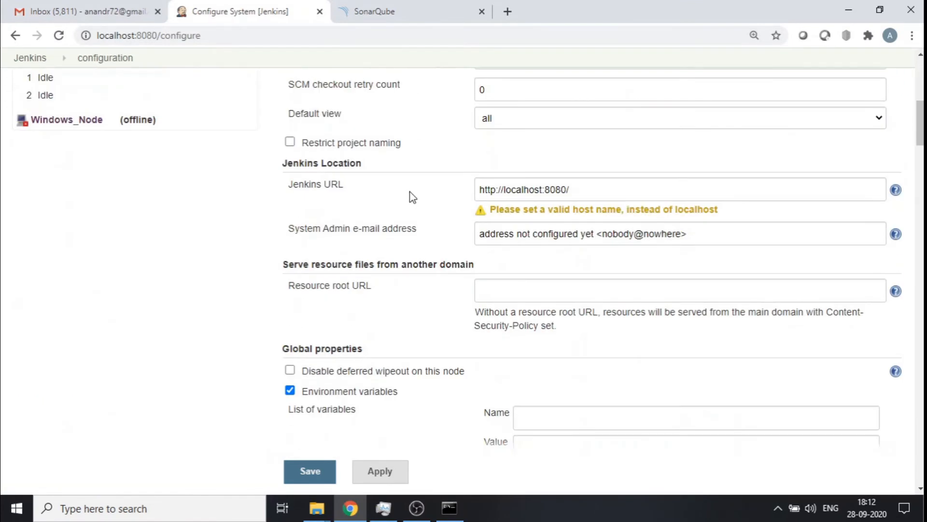
{"action": "scroll", "coordinate": [410, 196], "scroll_direction": "down", "scroll_amount": 1}
{"action": "scroll", "coordinate": [409, 197], "scroll_direction": "down", "scroll_amount": 1}
{"action": "scroll", "coordinate": [410, 196], "scroll_direction": "down", "scroll_amount": 2}
{"action": "scroll", "coordinate": [409, 196], "scroll_direction": "down", "scroll_amount": 3}
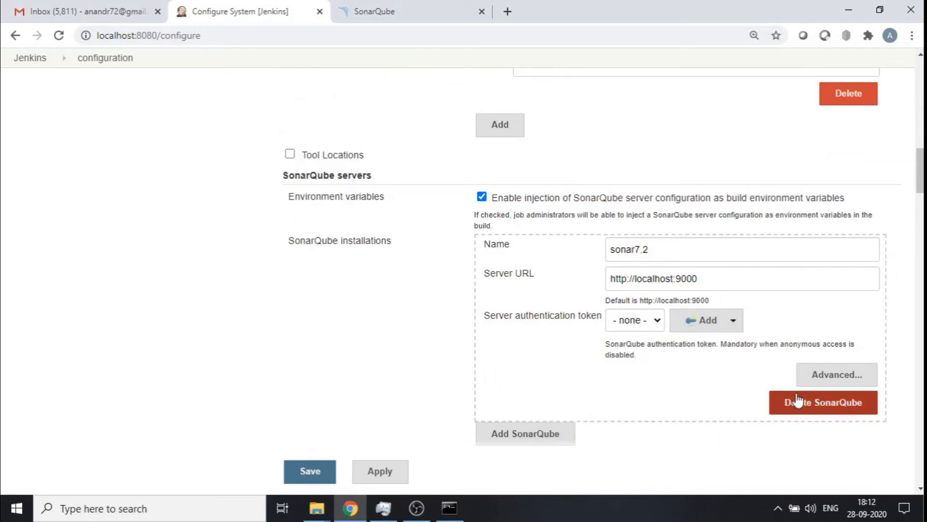
{"action": "left_click", "coordinate": [821, 408]}
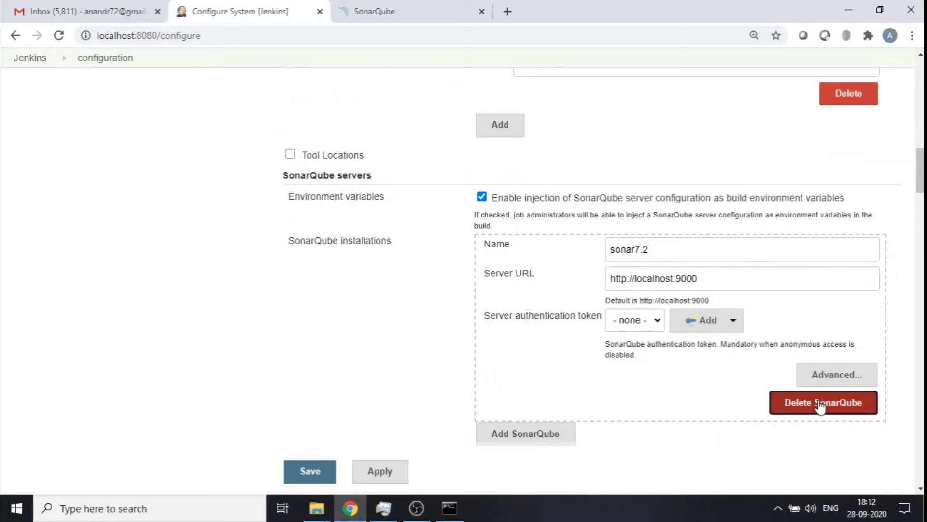
Untick environment variable injection and add a new SonarQube server named Sonar.
{"action": "left_click", "coordinate": [483, 200]}
{"action": "left_click", "coordinate": [525, 245]}
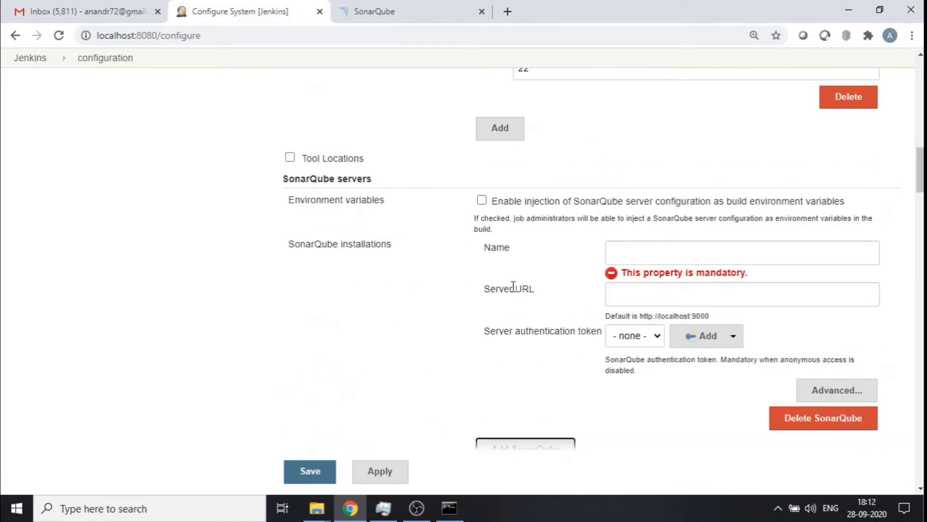
{"action": "left_click", "coordinate": [645, 263]}
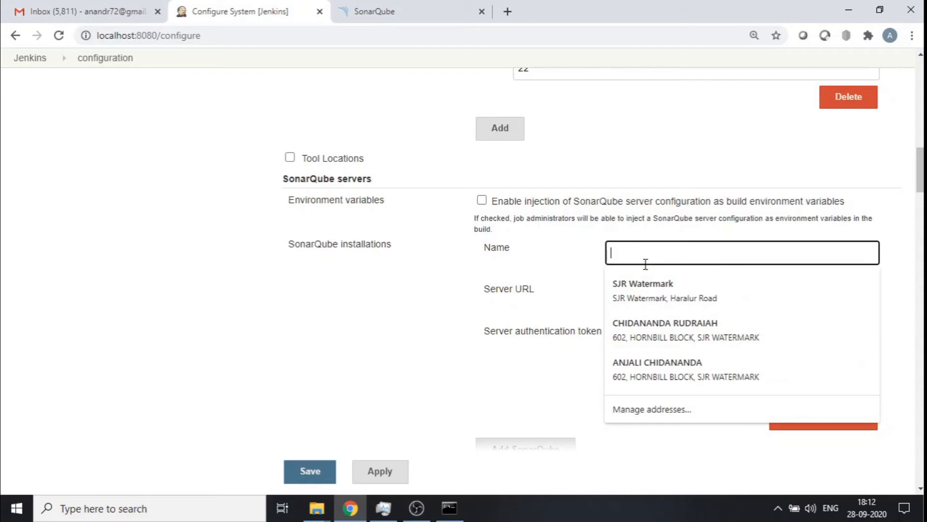
{"action": "type", "text": "Son"}
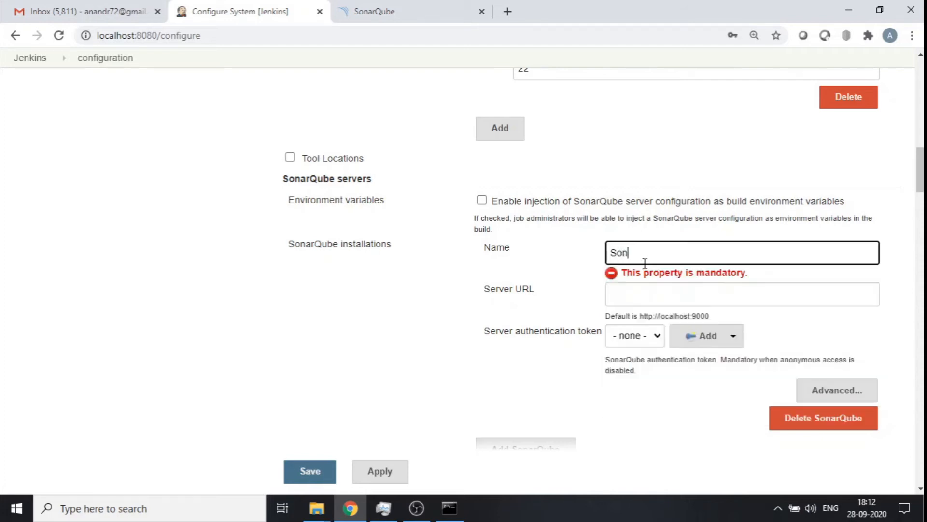
{"action": "type", "text": "ar"}
{"action": "left_click", "coordinate": [325, 499]}
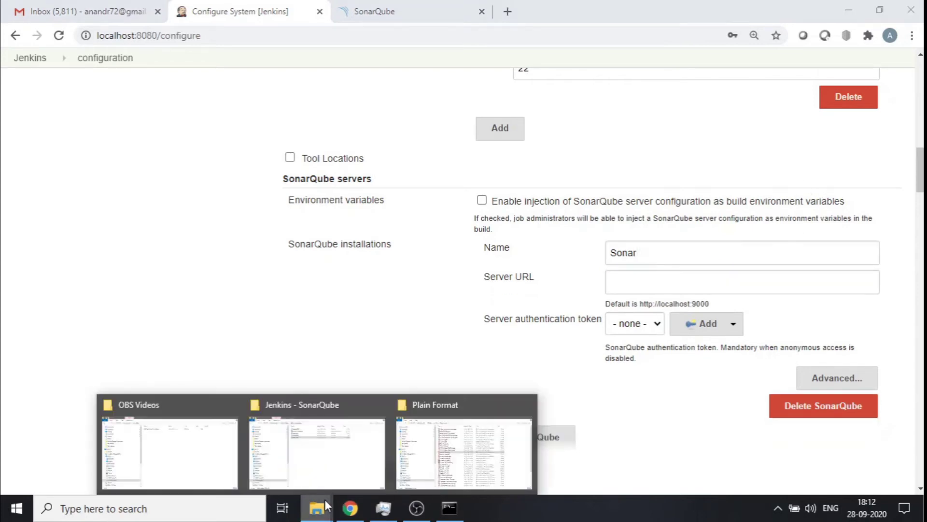
{"action": "left_click", "coordinate": [430, 448]}
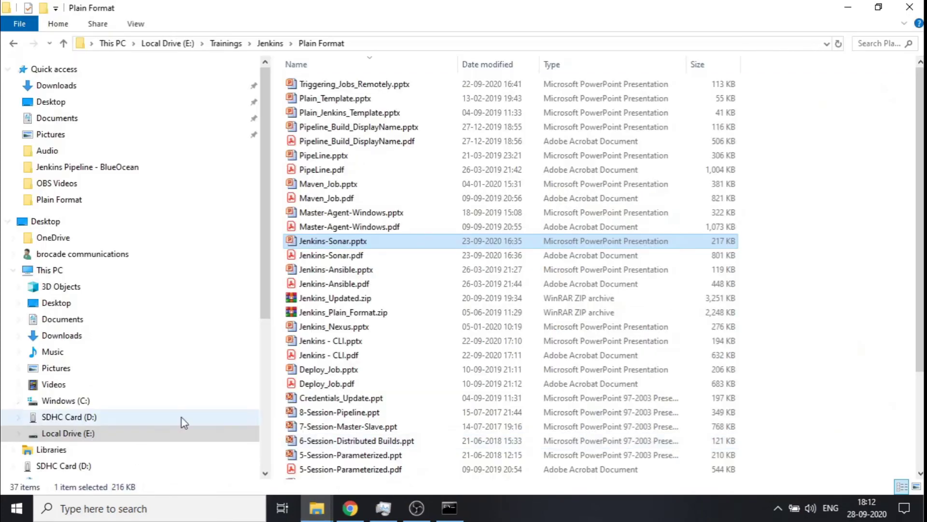
{"action": "left_click", "coordinate": [86, 434]}
{"action": "left_click", "coordinate": [319, 399]}
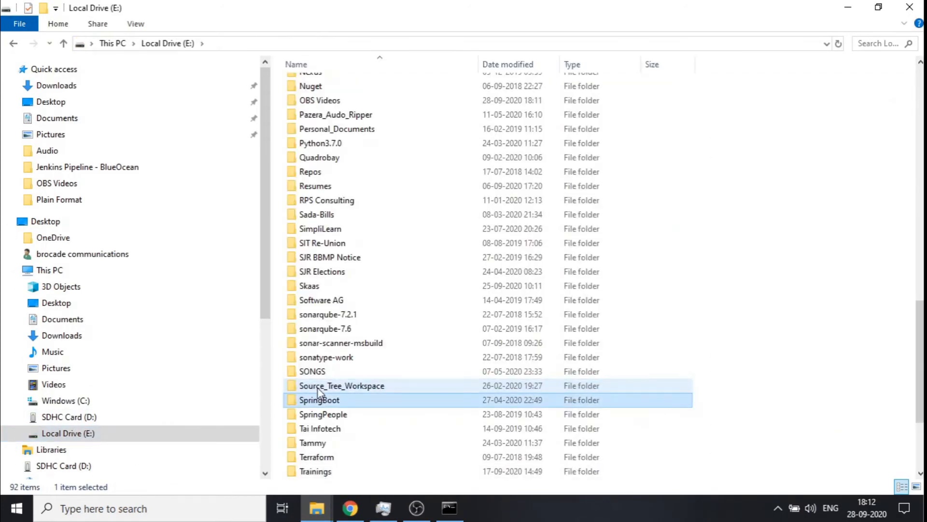
{"action": "double_click", "coordinate": [326, 330]}
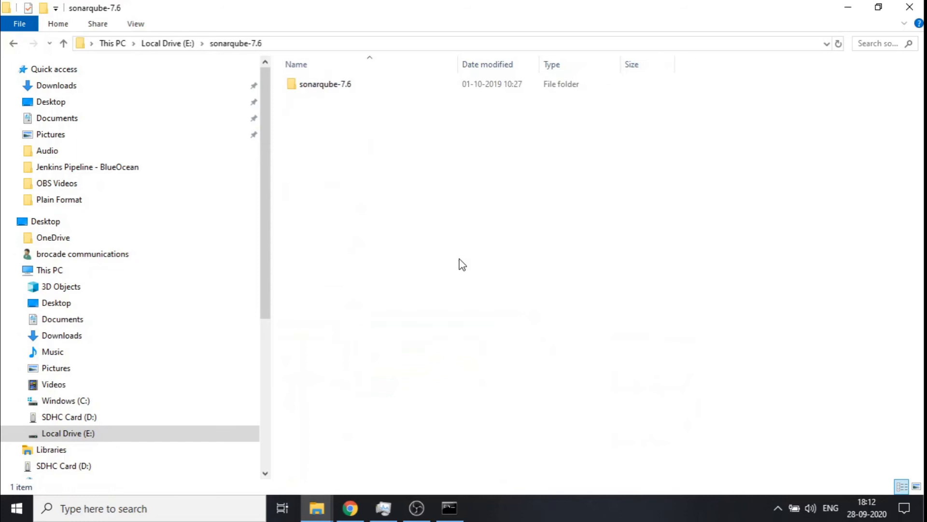
{"action": "left_click", "coordinate": [849, 7]}
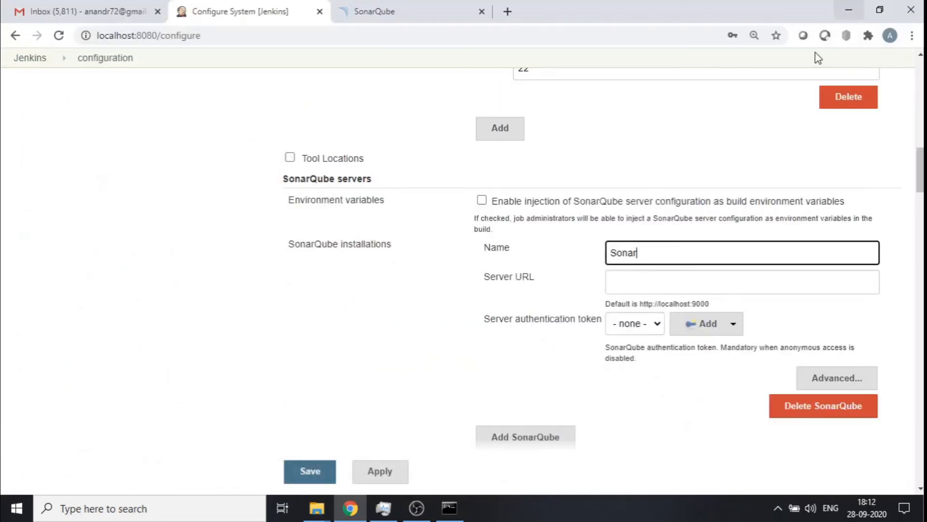
{"action": "type", "text": "7."}
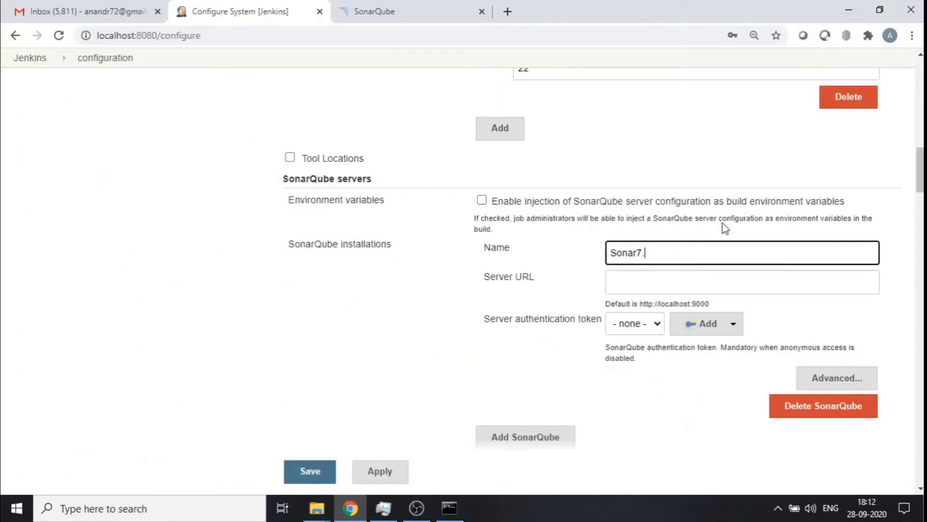
{"action": "type", "text": "6"}
{"action": "left_click", "coordinate": [628, 277]}
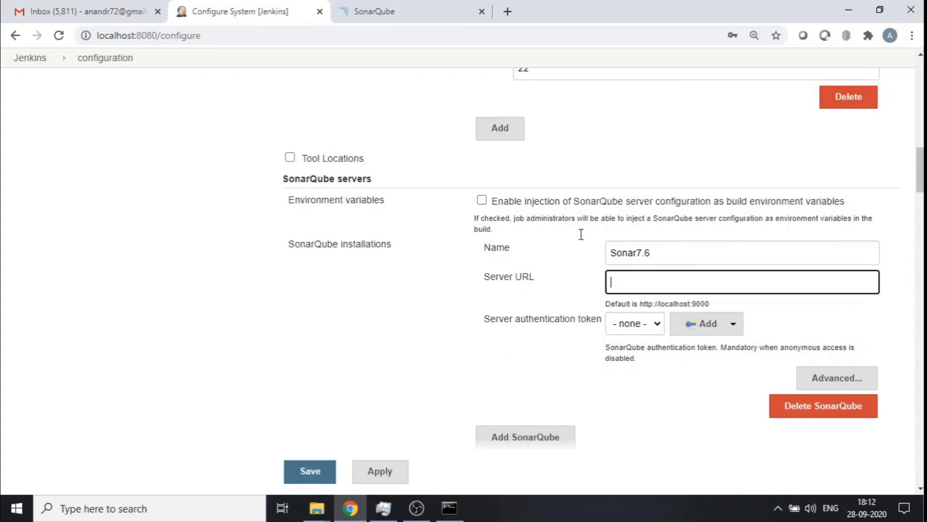
{"action": "left_click", "coordinate": [384, 10]}
{"action": "left_click", "coordinate": [226, 35]}
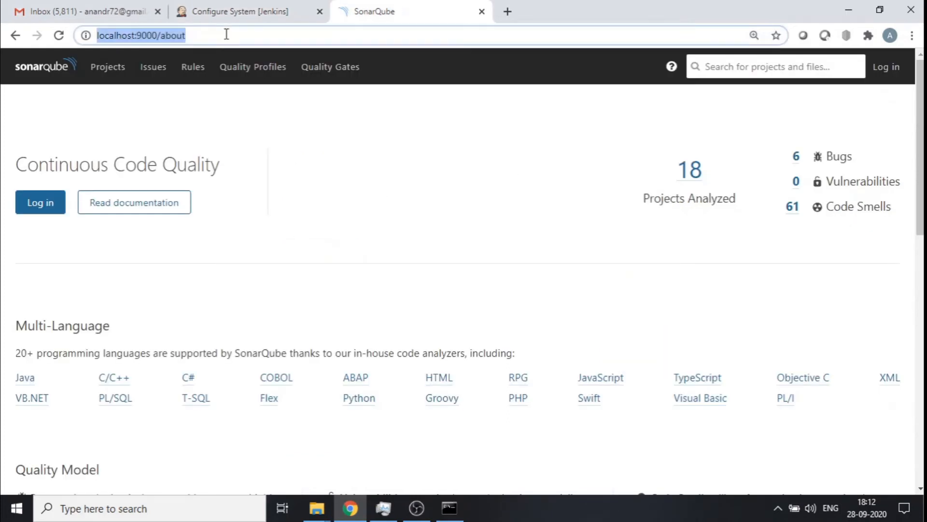
{"action": "key", "text": "ctrl+c"}
{"action": "left_click", "coordinate": [232, 11]}
{"action": "key", "text": "ctrl+v"}
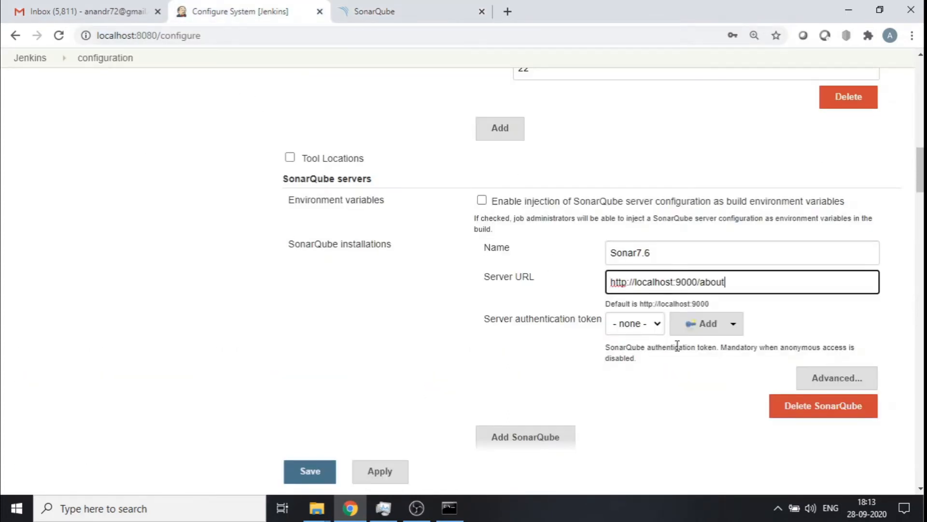
{"action": "key", "text": "BackSpace"}
{"action": "key", "text": "BackSpace"}
{"action": "key", "text": "BackSpace"}
{"action": "key", "text": "BackSpace"}
{"action": "key", "text": "BackSpace"}
{"action": "key", "text": "BackSpace"}
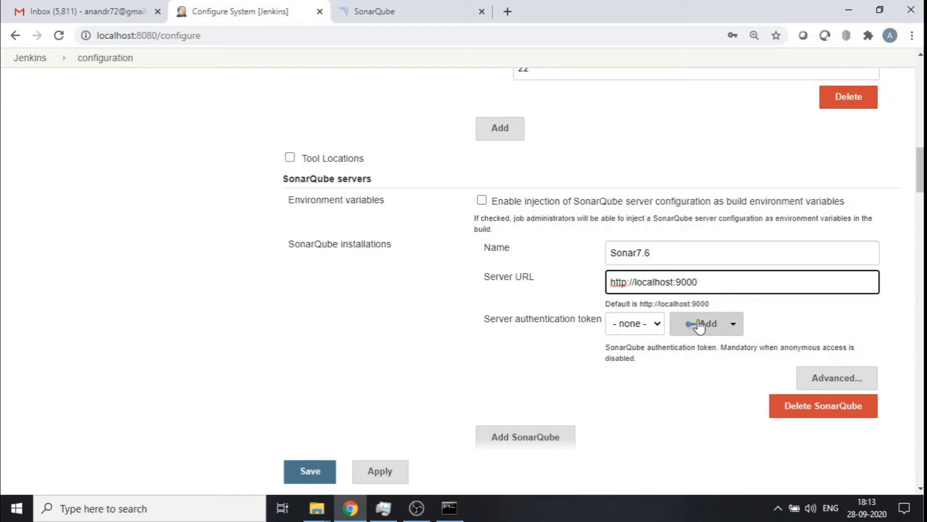
Check the authentication token options, enable injecting server configuration as environment variables, and save.
{"action": "left_click", "coordinate": [732, 328]}
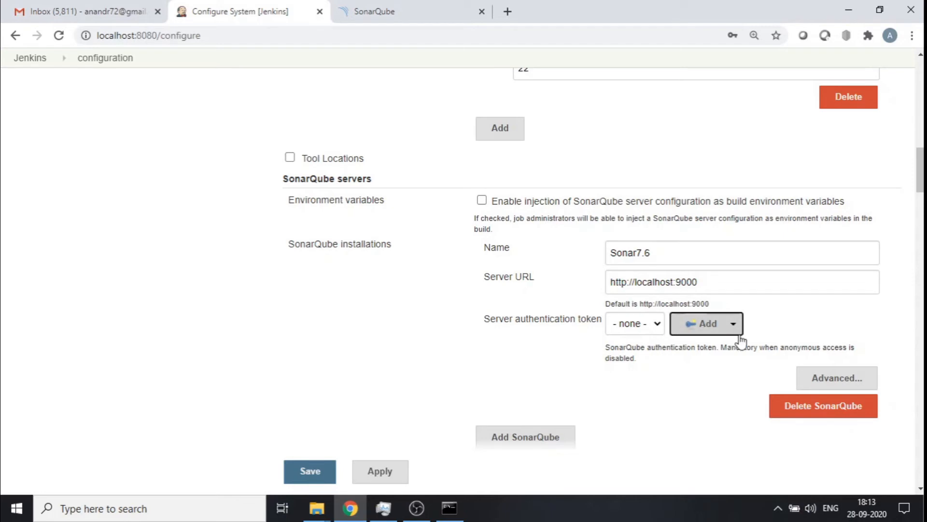
{"action": "left_click", "coordinate": [661, 328]}
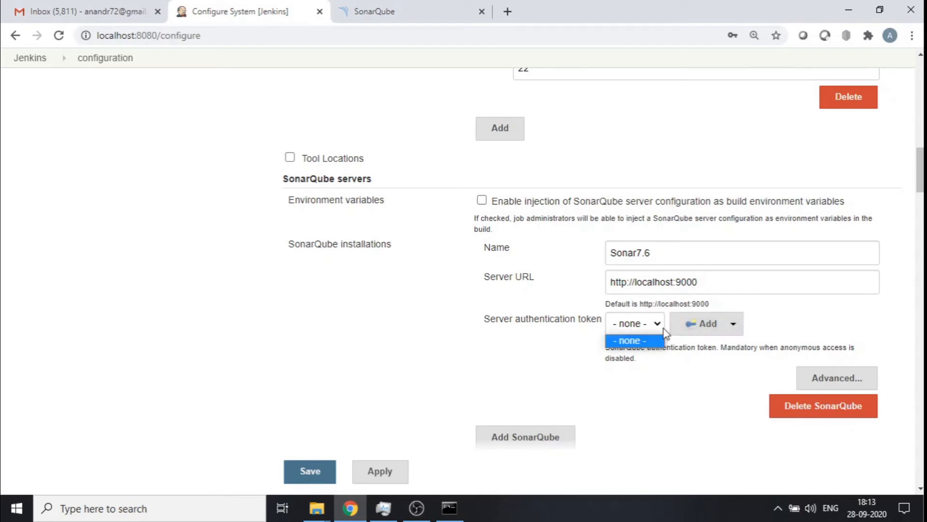
{"action": "left_click", "coordinate": [696, 326]}
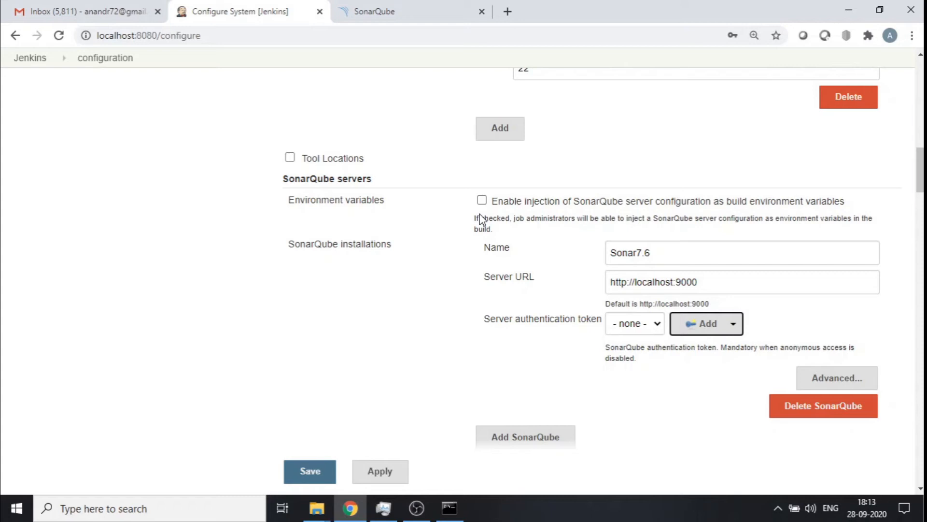
{"action": "left_click", "coordinate": [483, 202]}
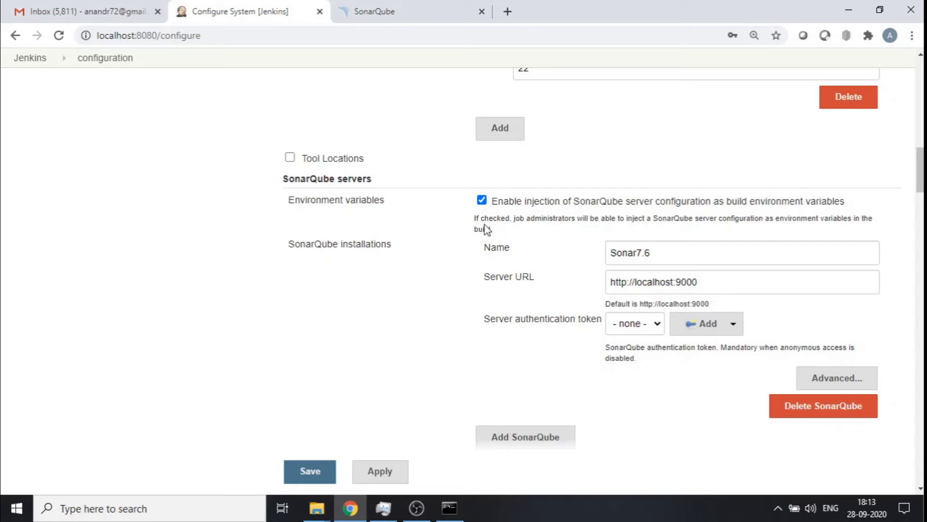
{"action": "left_click", "coordinate": [310, 473]}
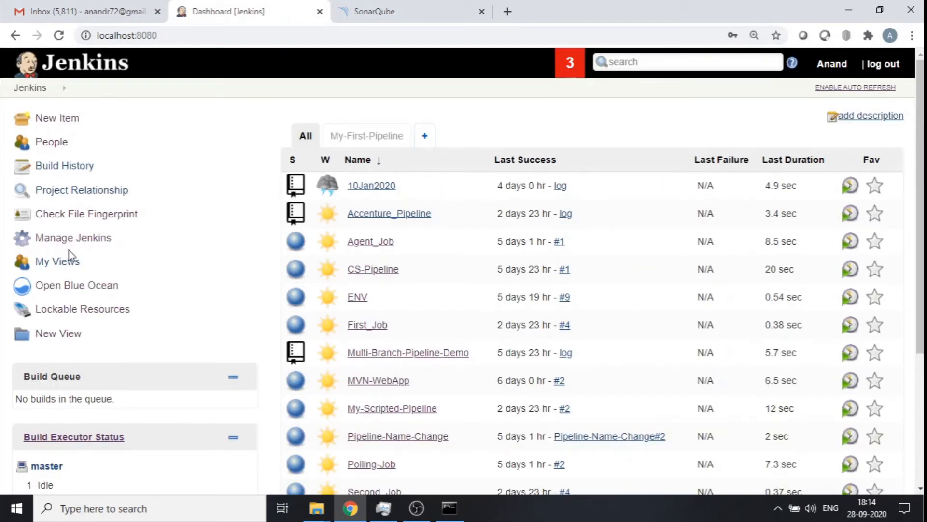
Go to Manage Jenkins and open Global Tool Configuration.
{"action": "left_click", "coordinate": [73, 240]}
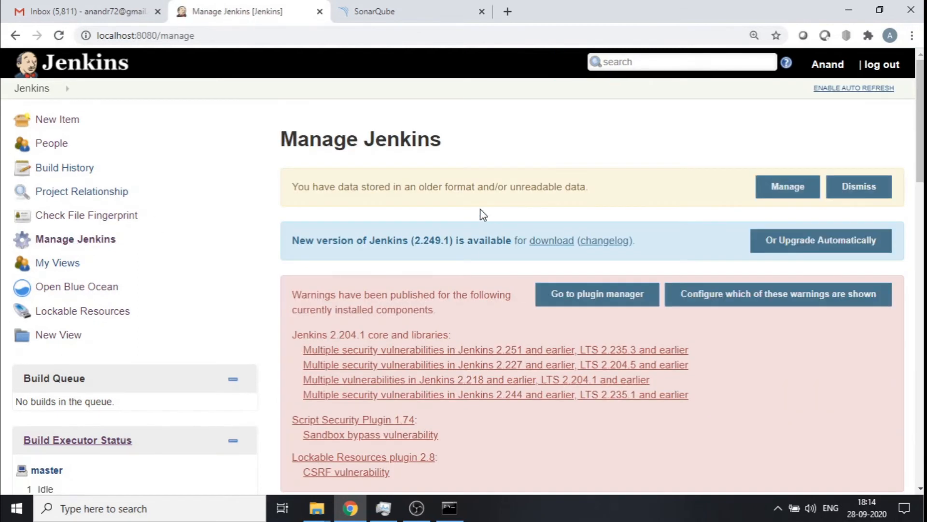
{"action": "scroll", "coordinate": [451, 225], "scroll_direction": "down", "scroll_amount": 3}
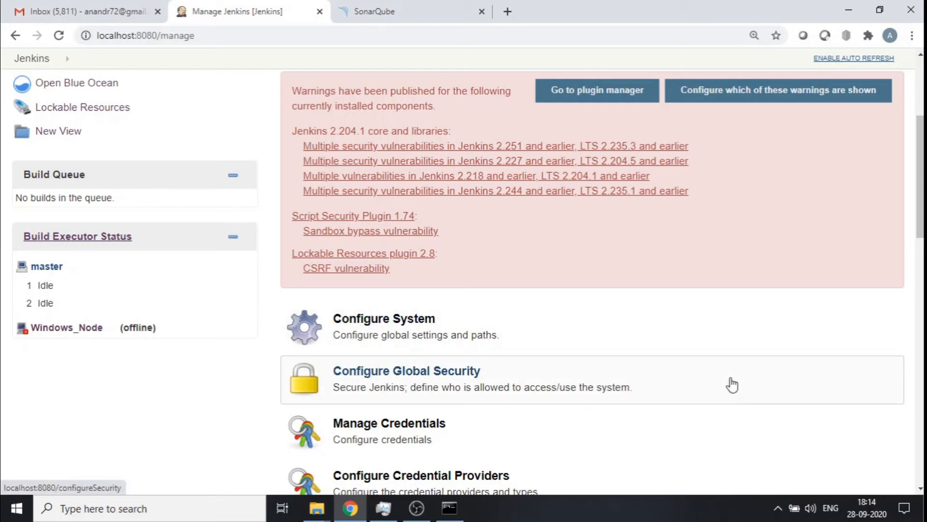
{"action": "scroll", "coordinate": [731, 384], "scroll_direction": "down", "scroll_amount": 1}
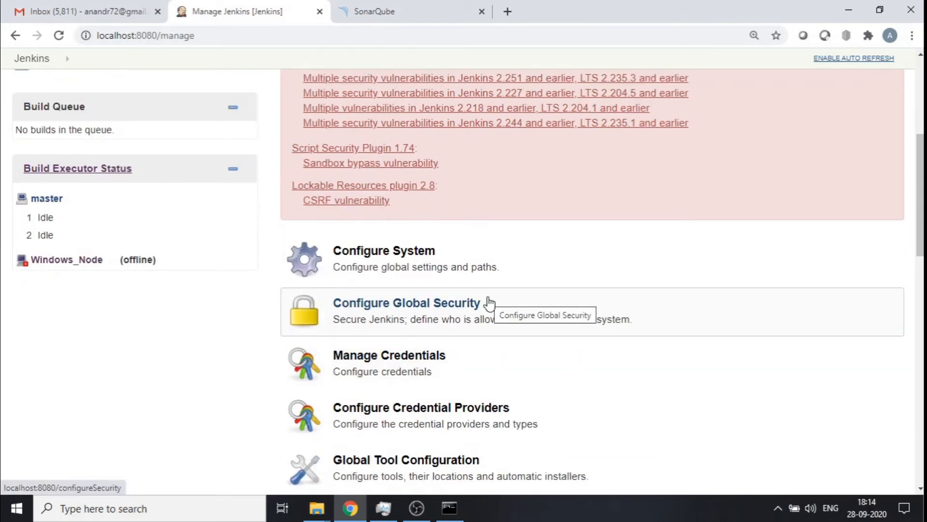
{"action": "scroll", "coordinate": [552, 381], "scroll_direction": "down", "scroll_amount": 1}
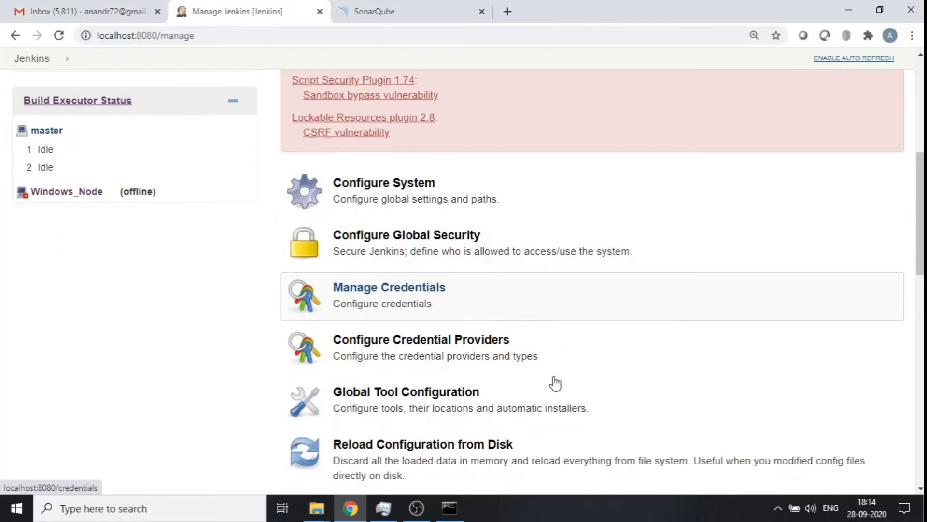
{"action": "left_click", "coordinate": [449, 405]}
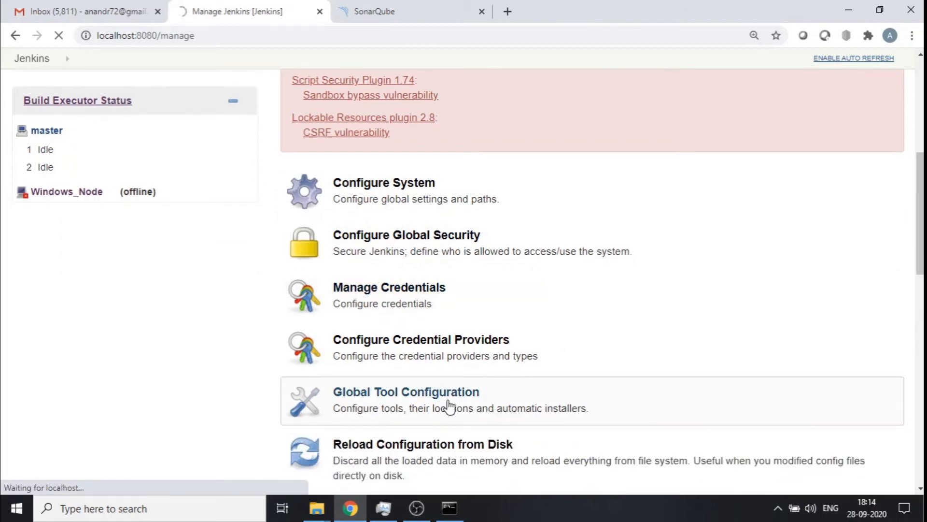
{"action": "scroll", "coordinate": [700, 223], "scroll_direction": "down", "scroll_amount": 3}
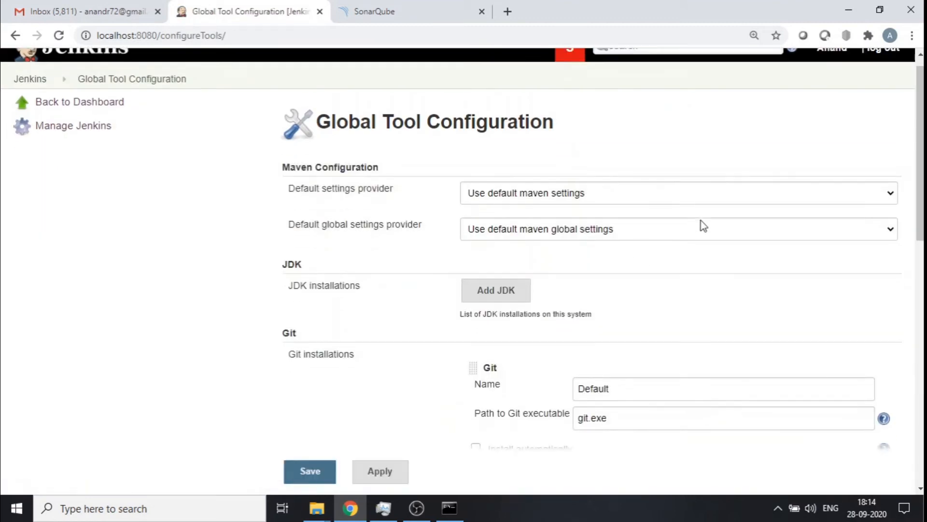
{"action": "scroll", "coordinate": [701, 226], "scroll_direction": "down", "scroll_amount": 2}
{"action": "scroll", "coordinate": [701, 225], "scroll_direction": "down", "scroll_amount": 2}
{"action": "scroll", "coordinate": [700, 225], "scroll_direction": "down", "scroll_amount": 2}
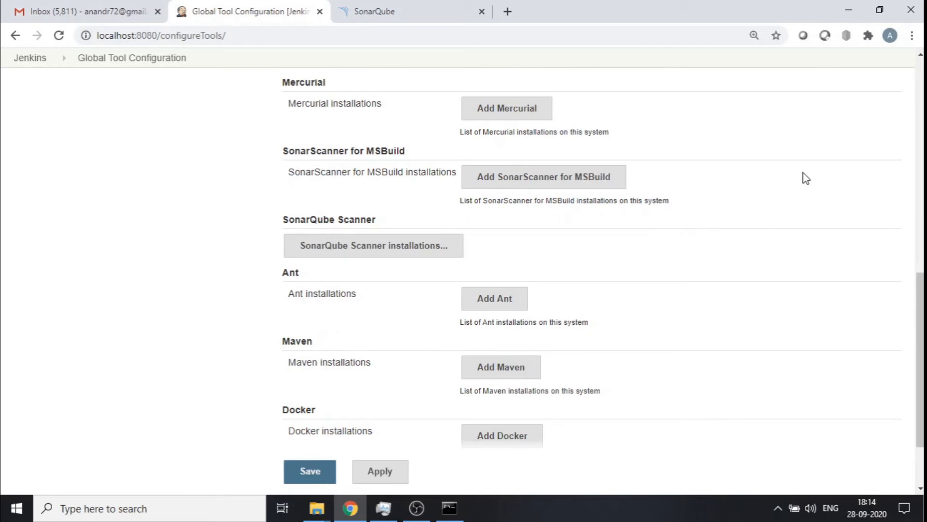
{"action": "scroll", "coordinate": [803, 173], "scroll_direction": "up", "scroll_amount": 1}
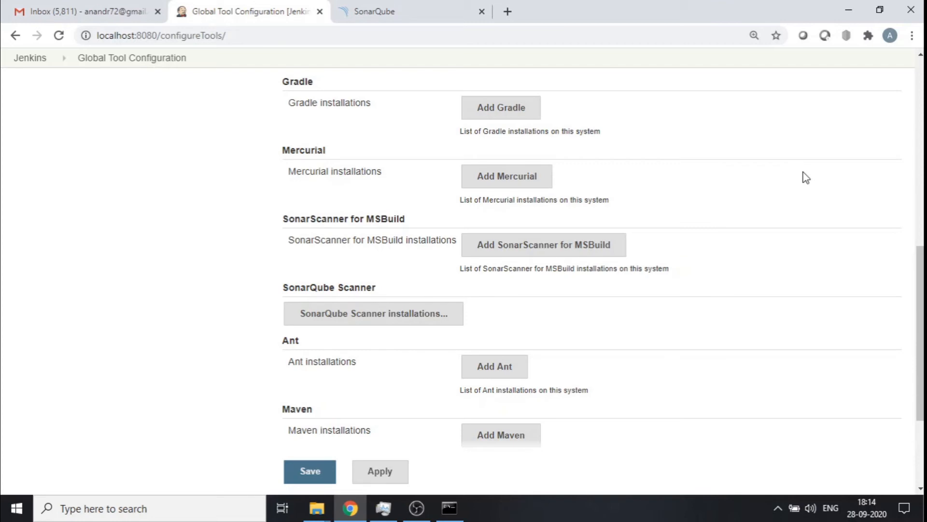
Show SonarQube Scanner installations and delete the existing sonar4.4 entry.
{"action": "left_click_drag", "start_coordinate": [361, 219], "coordinate": [420, 220]}
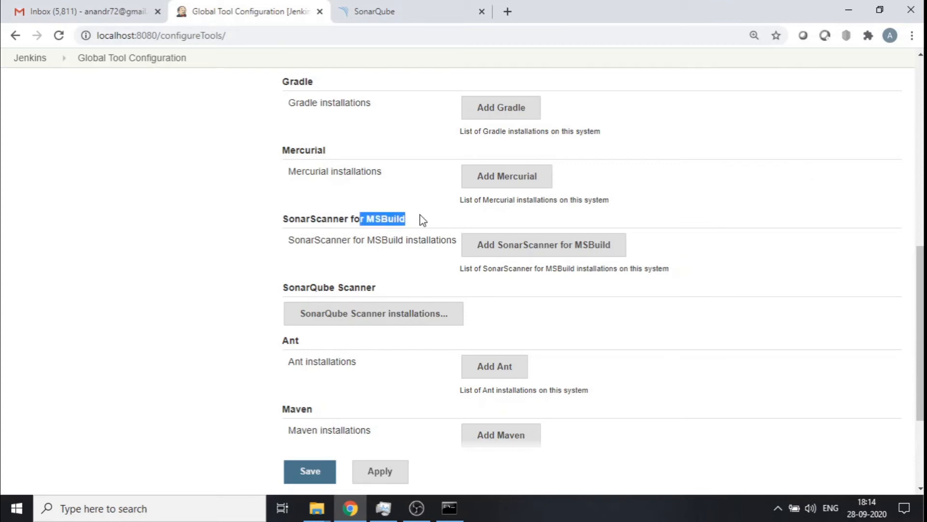
{"action": "left_click", "coordinate": [441, 317]}
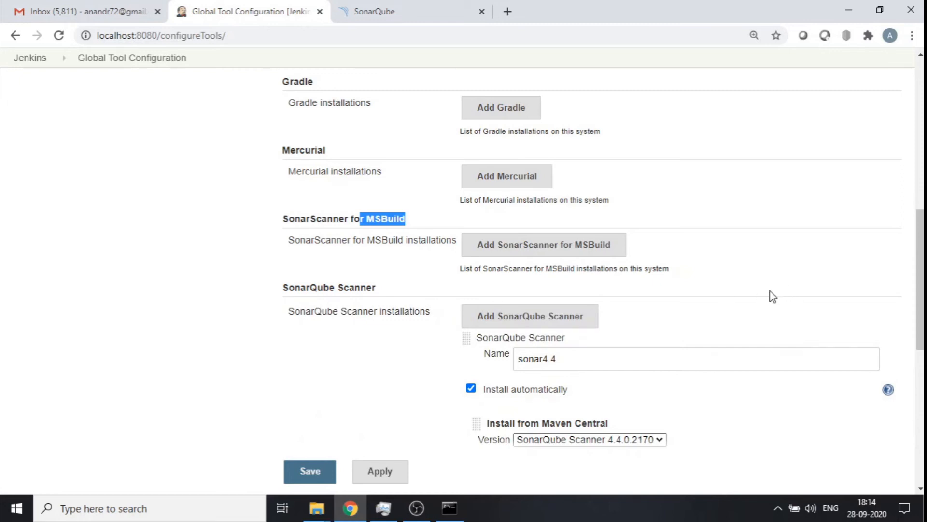
{"action": "scroll", "coordinate": [764, 289], "scroll_direction": "down", "scroll_amount": 3}
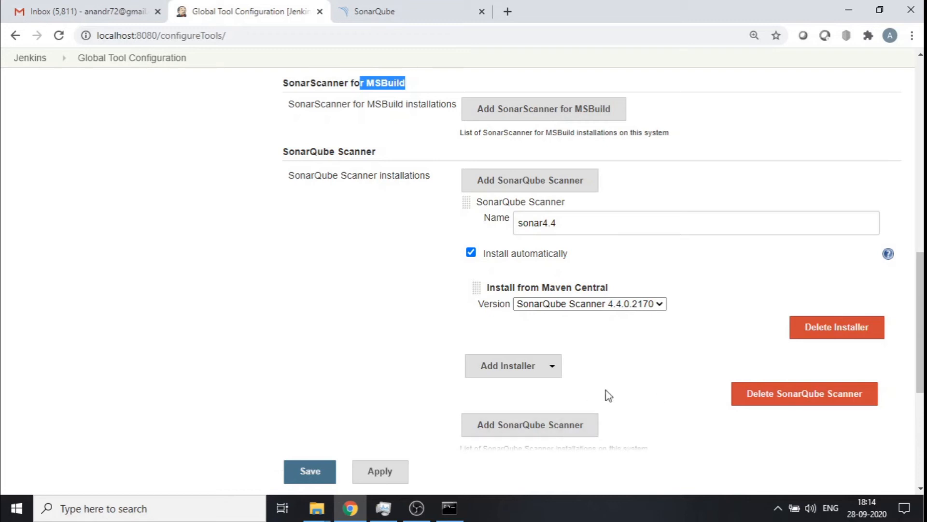
{"action": "left_click", "coordinate": [795, 397]}
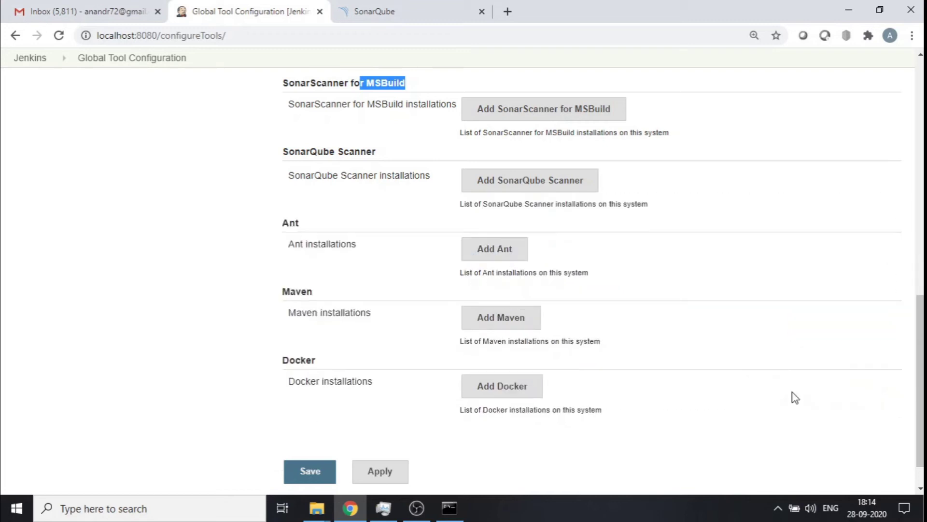
Add a SonarQube Scanner named SonarScanner4.4, auto-installing version 4.4.0.2170.
{"action": "left_click", "coordinate": [551, 181]}
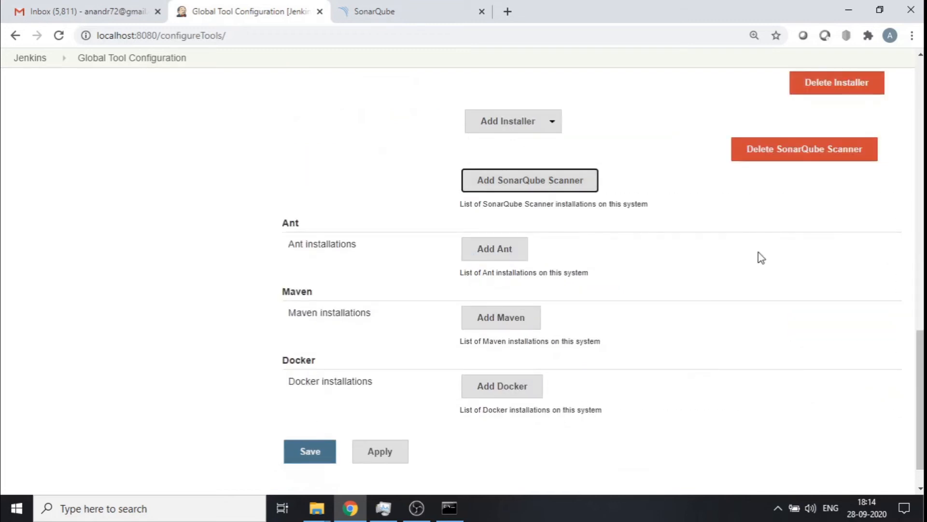
{"action": "scroll", "coordinate": [759, 253], "scroll_direction": "up", "scroll_amount": 2}
{"action": "scroll", "coordinate": [693, 241], "scroll_direction": "up", "scroll_amount": 1}
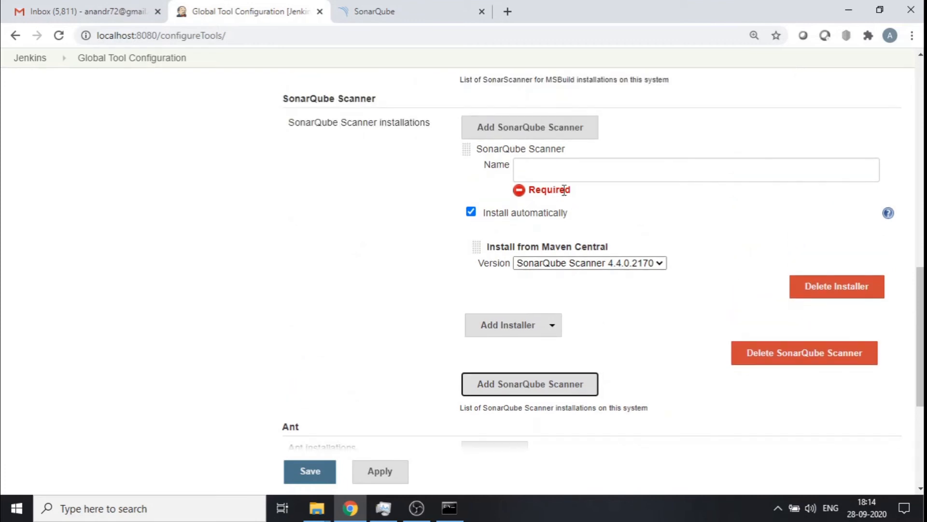
{"action": "scroll", "coordinate": [659, 269], "scroll_direction": "up", "scroll_amount": 1}
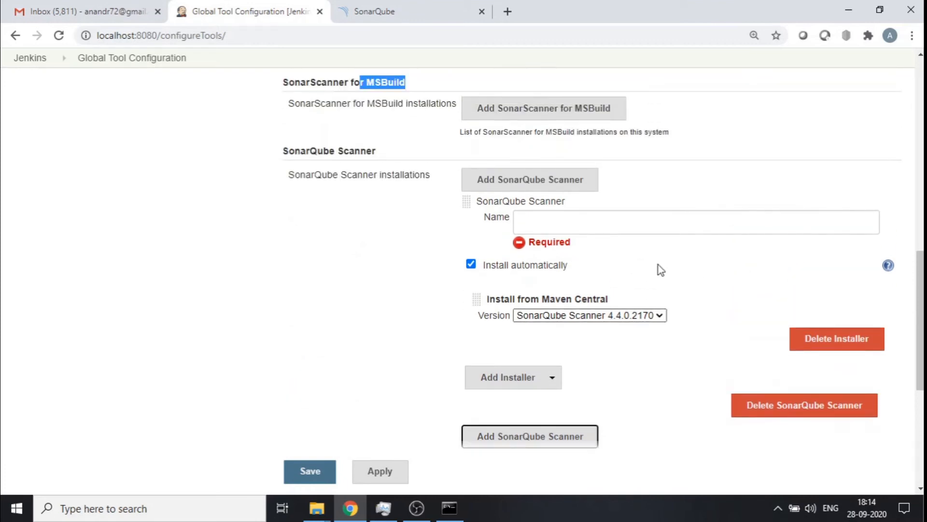
{"action": "left_click", "coordinate": [662, 332]}
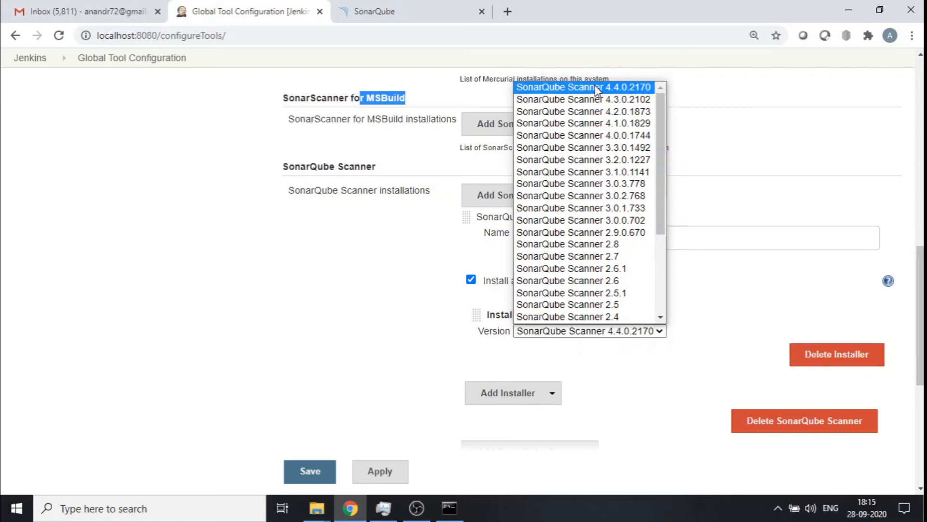
{"action": "left_click", "coordinate": [596, 87]}
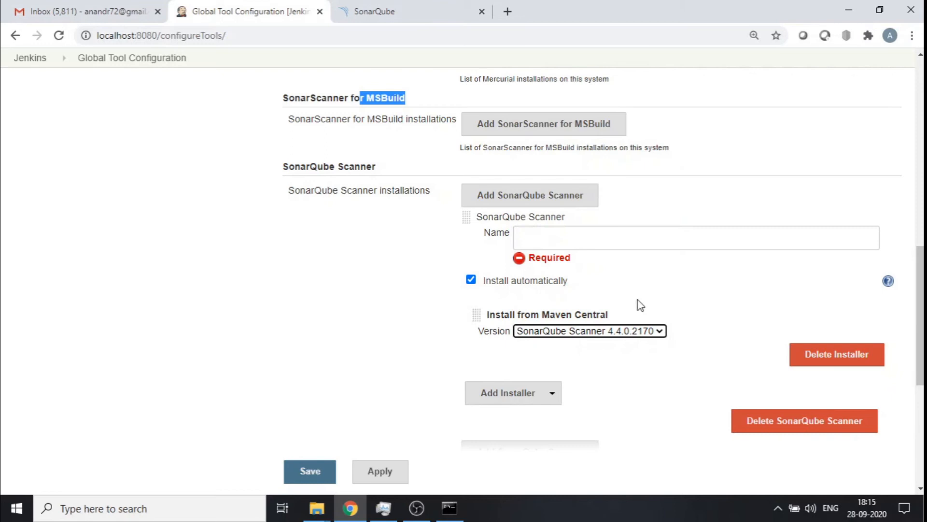
{"action": "left_click", "coordinate": [603, 236]}
{"action": "type", "text": "S"}
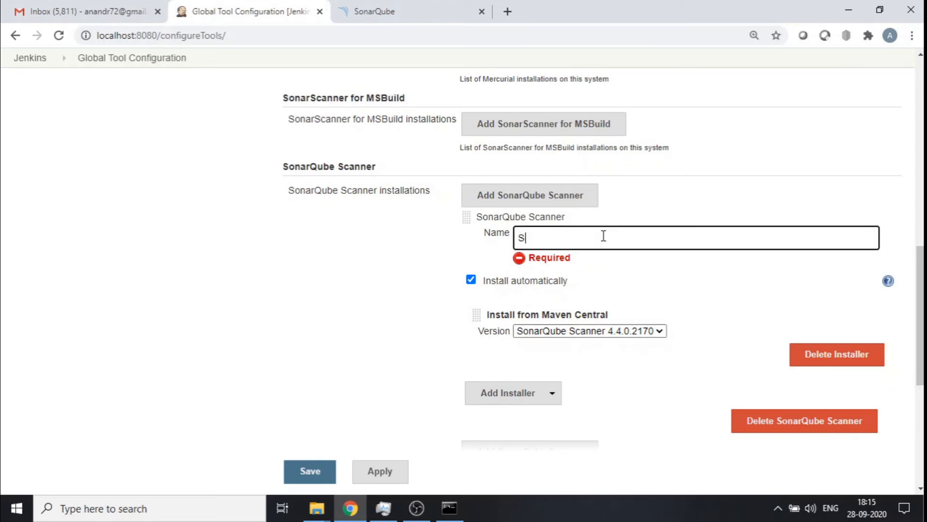
{"action": "type", "text": "onar"}
{"action": "type", "text": "S"}
{"action": "type", "text": "canner"}
{"action": "type", "text": "4.1"}
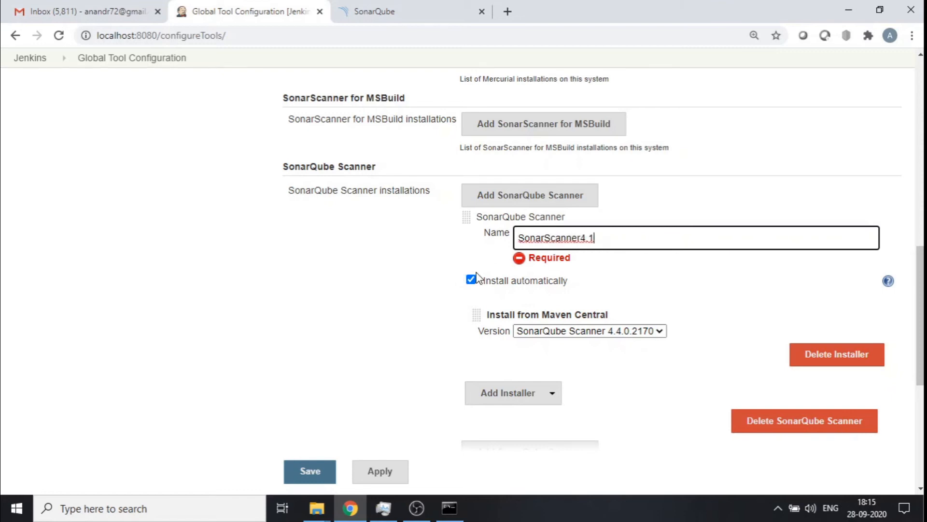
{"action": "left_click", "coordinate": [472, 278]}
{"action": "left_click", "coordinate": [471, 273]}
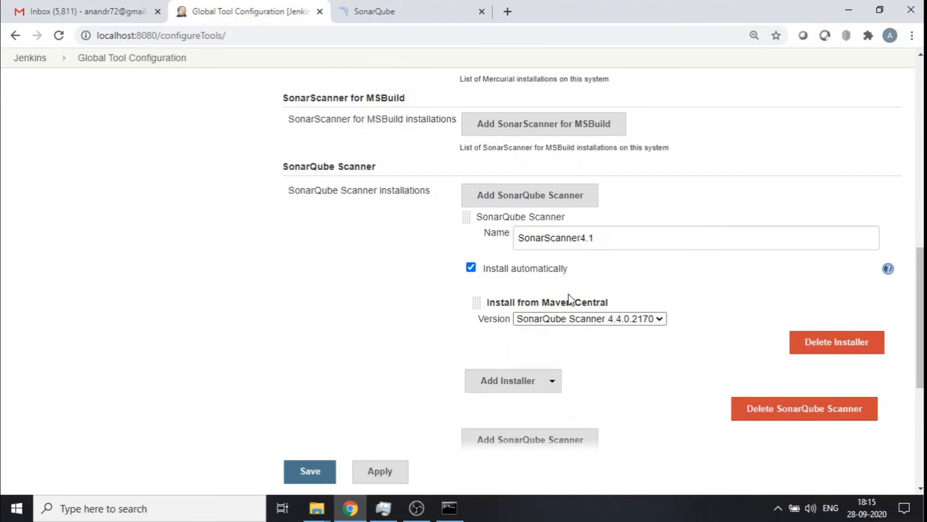
{"action": "left_click", "coordinate": [632, 240]}
{"action": "key", "text": "BackSpace"}
{"action": "type", "text": "4"}
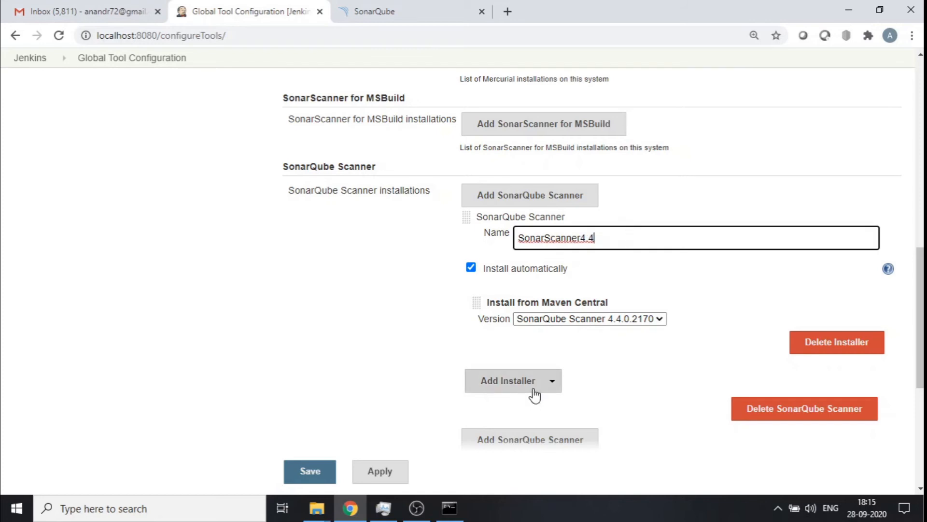
{"action": "scroll", "coordinate": [534, 393], "scroll_direction": "down", "scroll_amount": 1}
Apply and save the global tool configuration.
{"action": "left_click", "coordinate": [379, 468]}
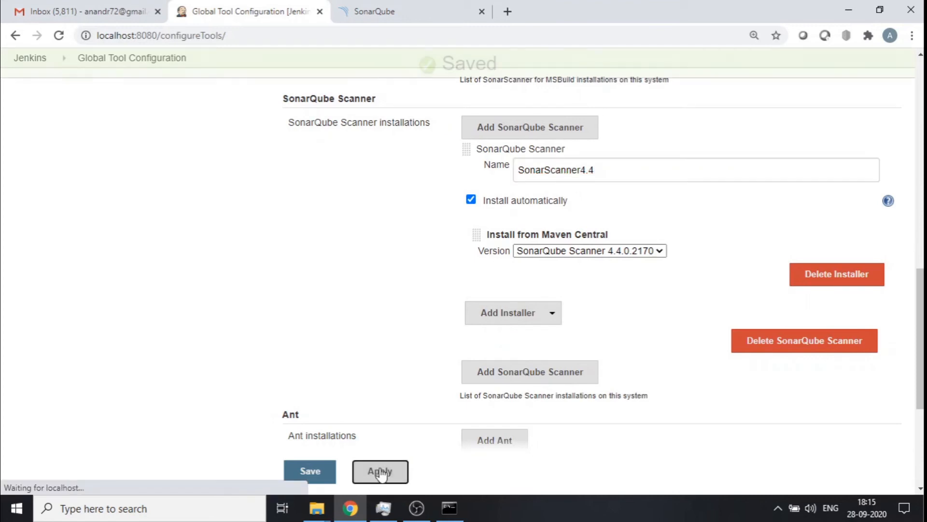
{"action": "left_click", "coordinate": [312, 473]}
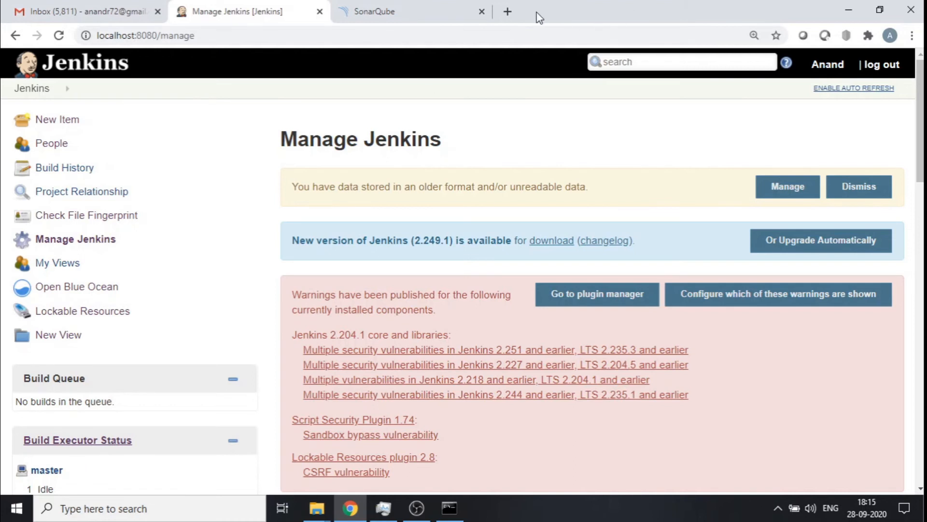
Load the mvndemo repository on github.com in a new tab and copy its HTTPS clone URL.
{"action": "left_click", "coordinate": [508, 13]}
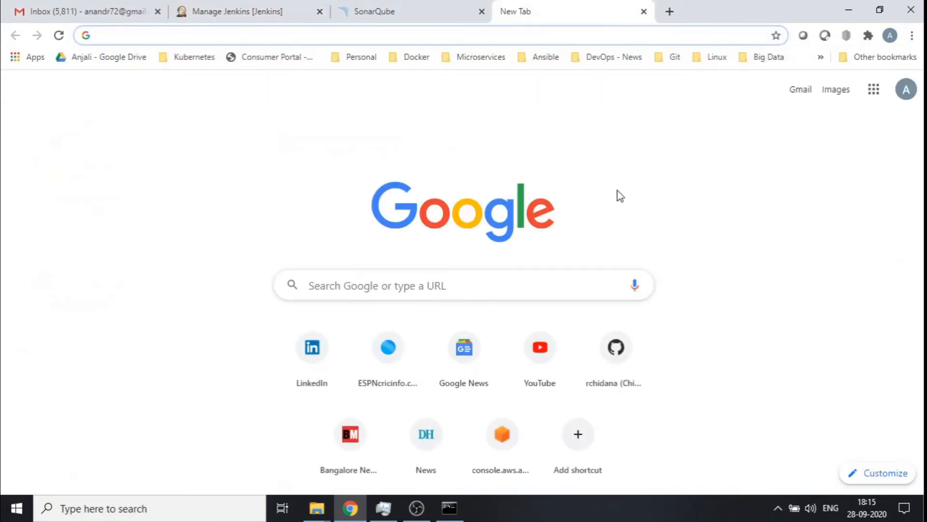
{"action": "type", "text": "github.com/rchidana"}
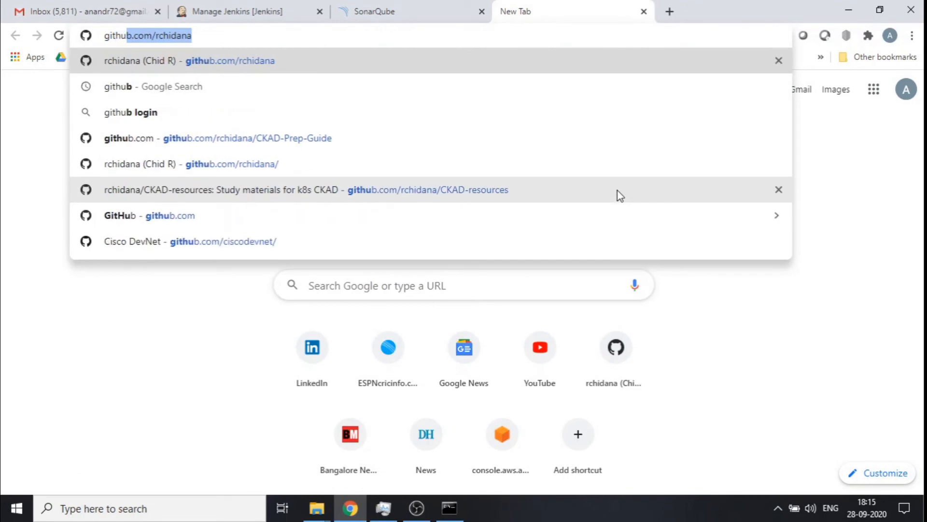
{"action": "key", "text": "Right"}
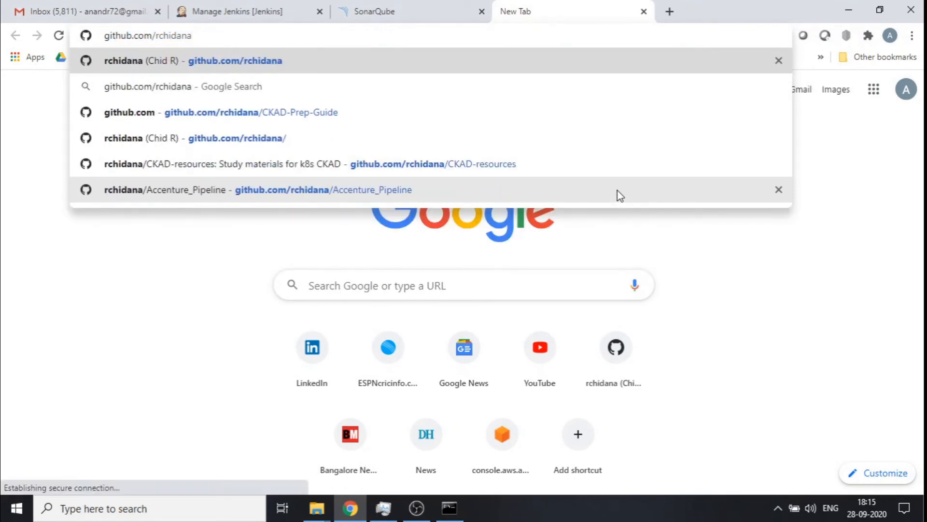
{"action": "type", "text": "/m"}
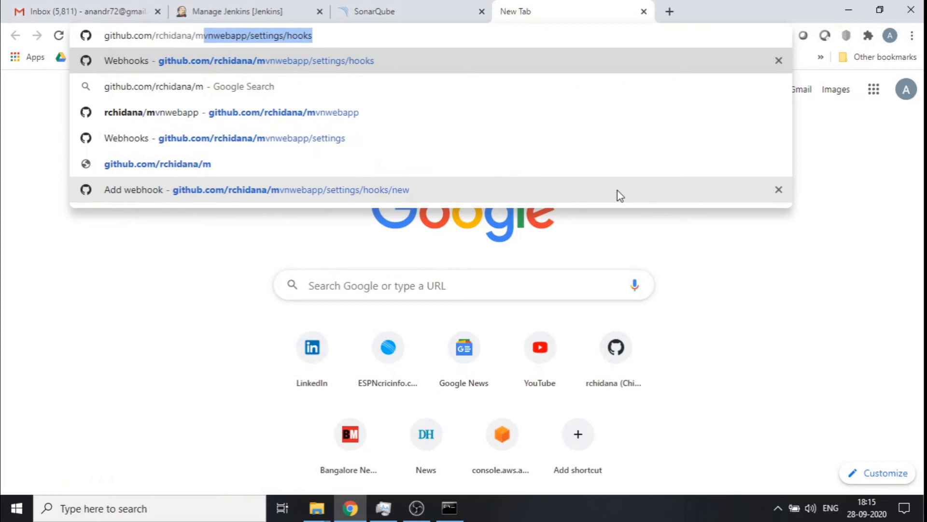
{"action": "key", "text": "BackSpace"}
{"action": "type", "text": "vnd"}
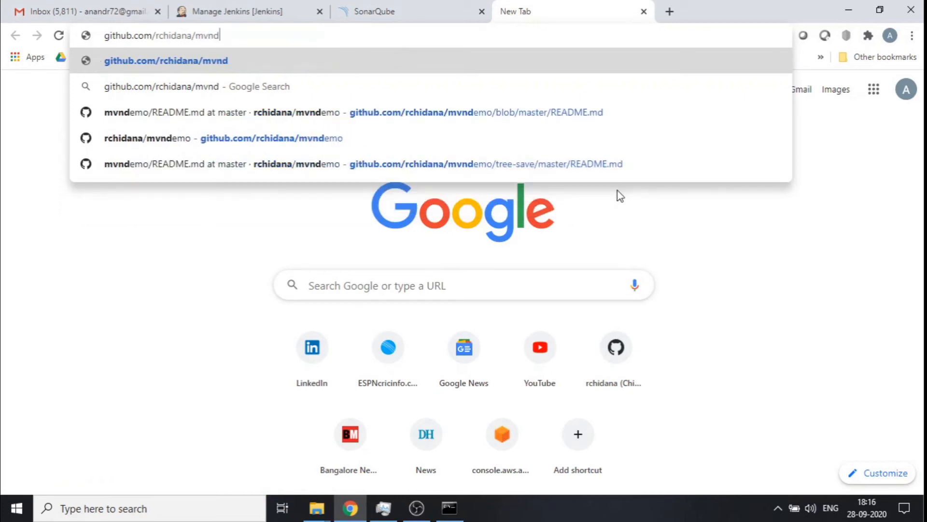
{"action": "type", "text": "emo"}
{"action": "key", "text": "Return"}
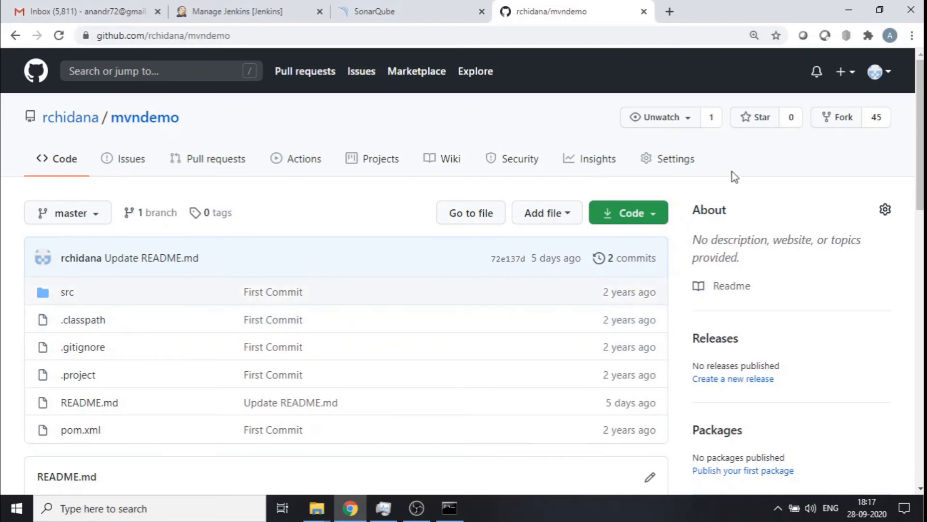
{"action": "left_click", "coordinate": [659, 209]}
{"action": "left_click", "coordinate": [638, 299]}
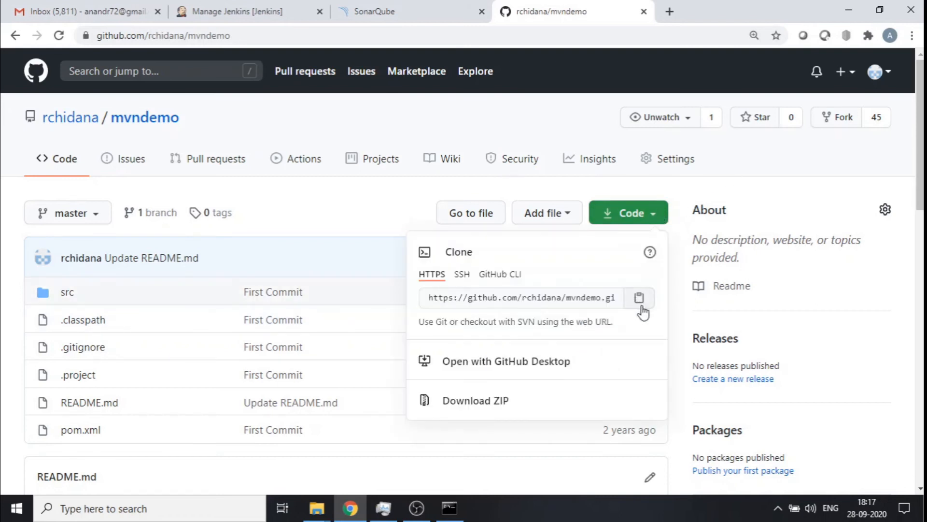
Create a new Freestyle project named YouTube-Sonar-Demo from New Item.
{"action": "left_click", "coordinate": [239, 11]}
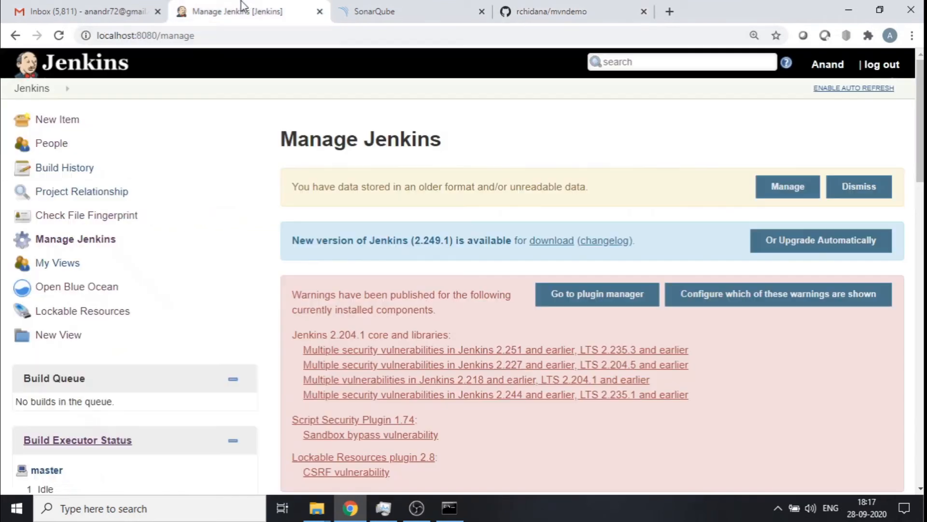
{"action": "left_click", "coordinate": [58, 122]}
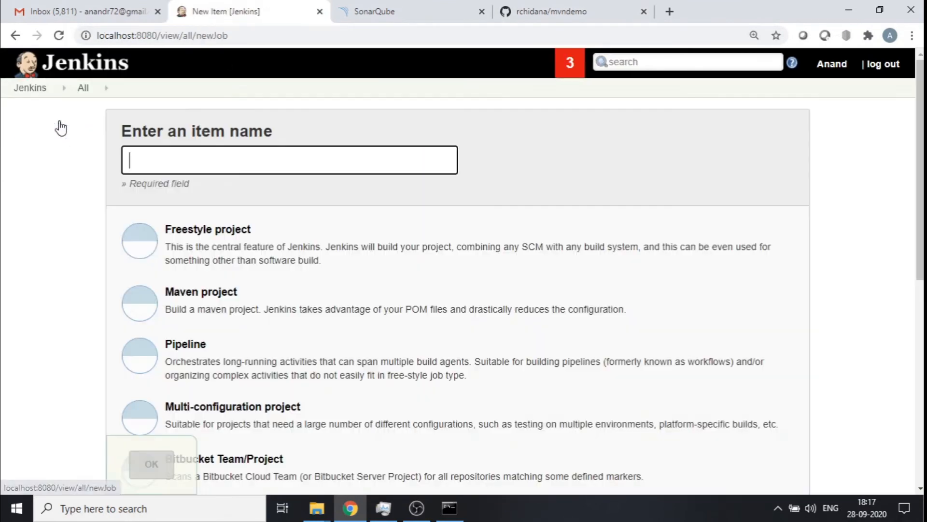
{"action": "type", "text": "You"}
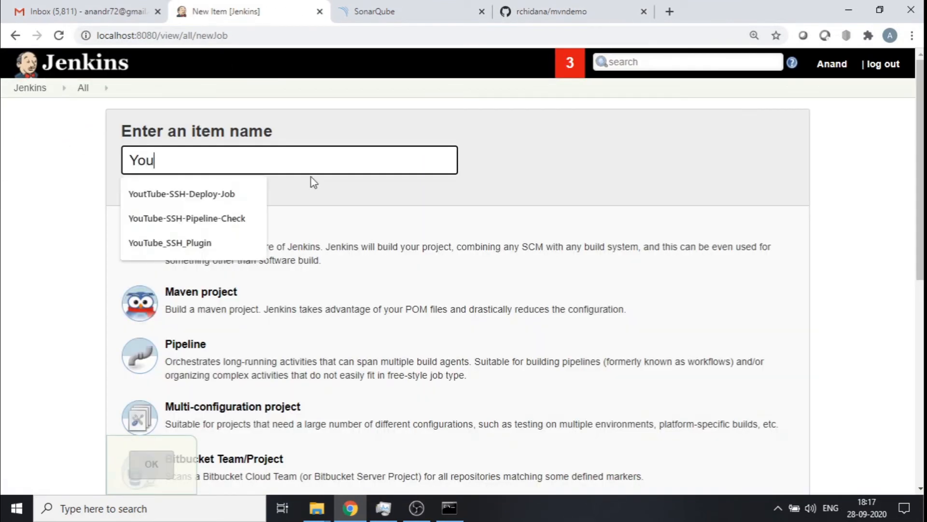
{"action": "type", "text": "Tube-SO"}
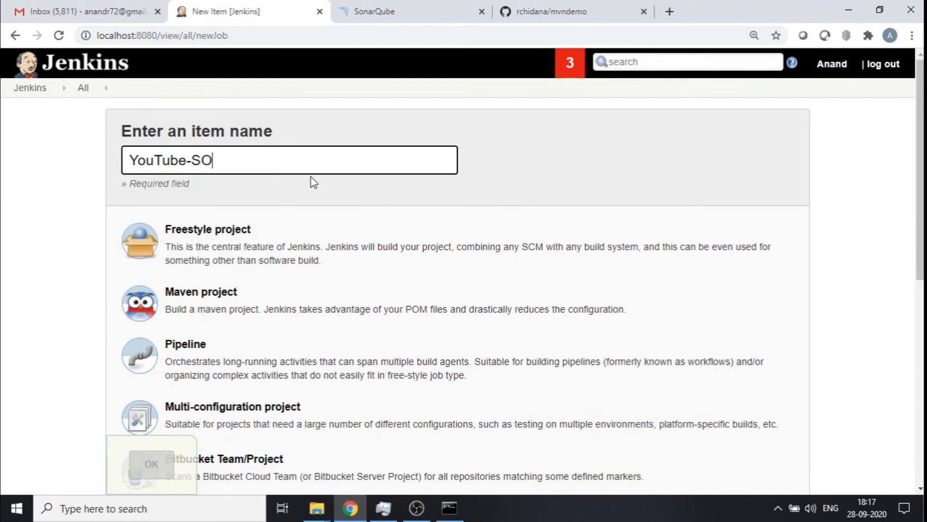
{"action": "type", "text": "n"}
{"action": "key", "text": "BackSpace"}
{"action": "key", "text": "BackSpace"}
{"action": "type", "text": "onar-"}
{"action": "type", "text": "Demo"}
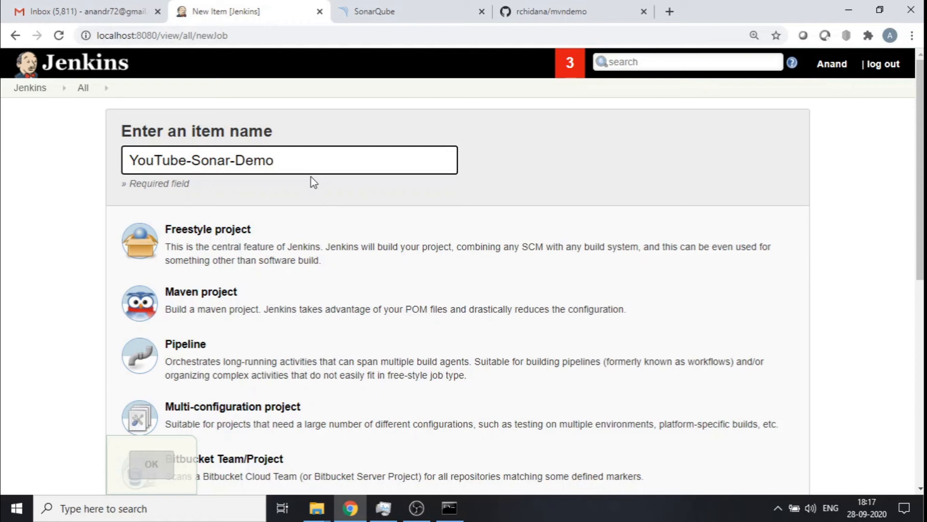
{"action": "left_click", "coordinate": [212, 250]}
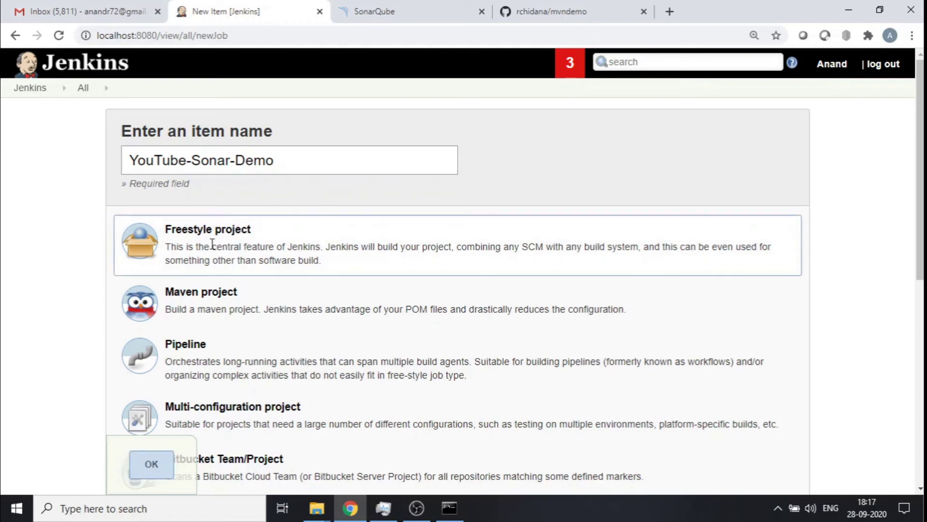
{"action": "left_click", "coordinate": [161, 455]}
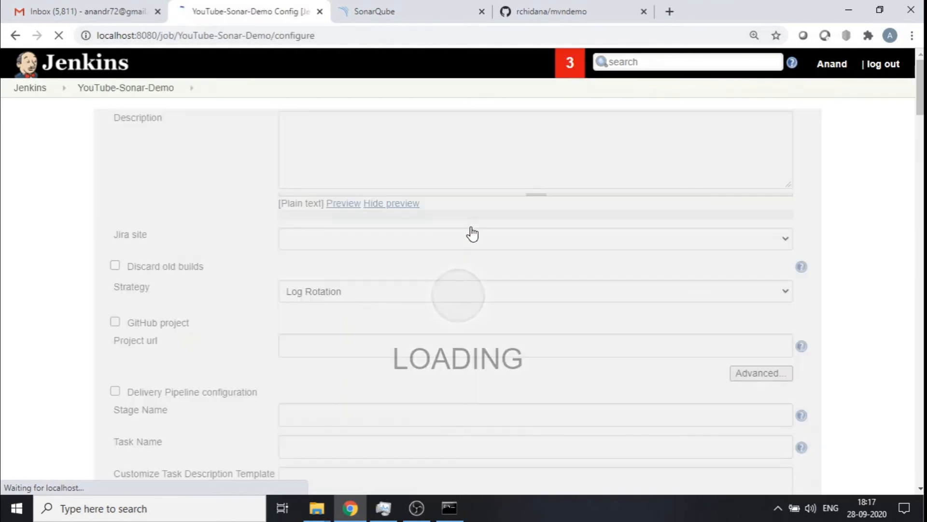
{"action": "scroll", "coordinate": [472, 232], "scroll_direction": "down", "scroll_amount": 3}
{"action": "scroll", "coordinate": [472, 232], "scroll_direction": "down", "scroll_amount": 1}
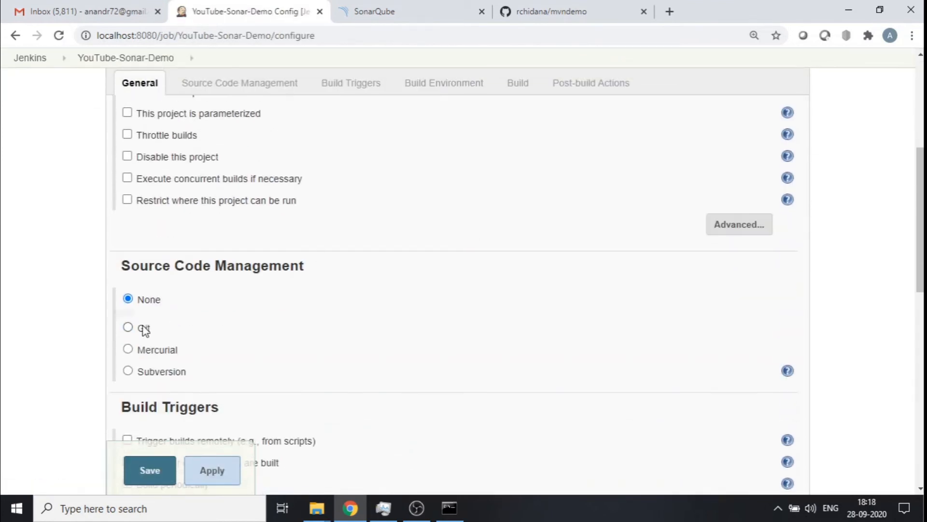
{"action": "left_click", "coordinate": [132, 332]}
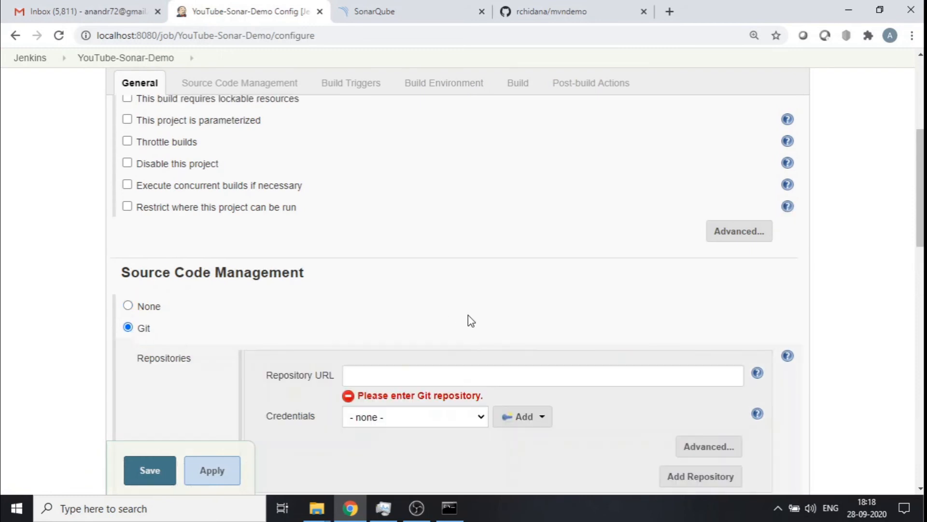
{"action": "scroll", "coordinate": [468, 316], "scroll_direction": "down", "scroll_amount": 2}
{"action": "left_click", "coordinate": [417, 229]}
{"action": "key", "text": "ctrl+v"}
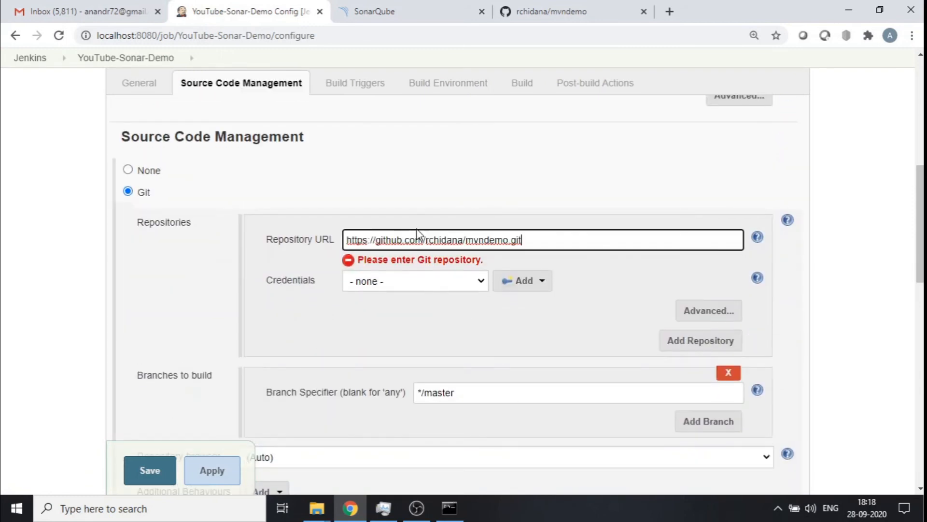
{"action": "key", "text": "Tab"}
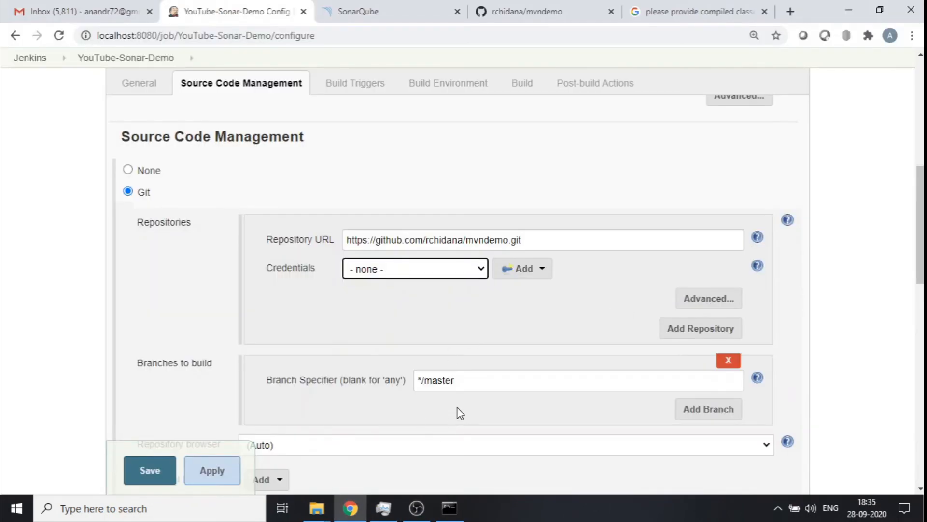
{"action": "scroll", "coordinate": [543, 302], "scroll_direction": "down", "scroll_amount": 3}
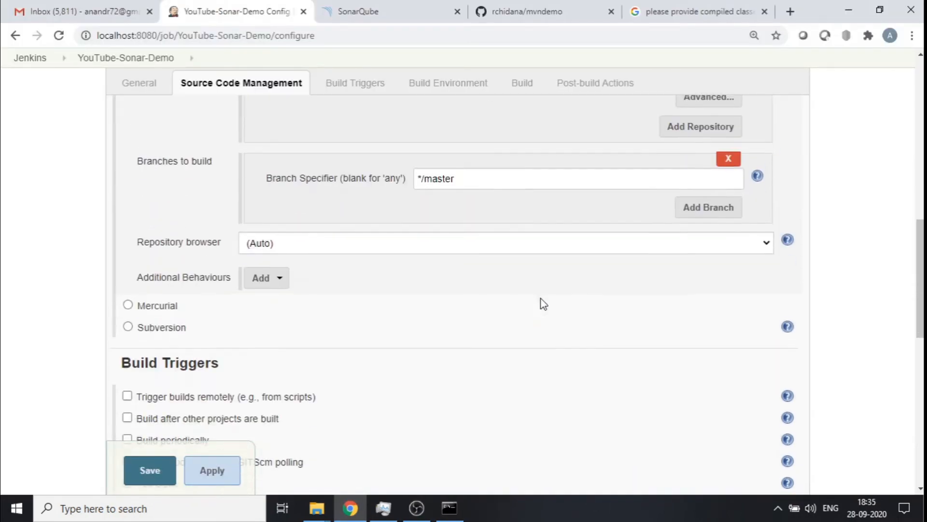
{"action": "scroll", "coordinate": [542, 303], "scroll_direction": "down", "scroll_amount": 2}
{"action": "scroll", "coordinate": [543, 304], "scroll_direction": "down", "scroll_amount": 1}
{"action": "scroll", "coordinate": [543, 303], "scroll_direction": "down", "scroll_amount": 1}
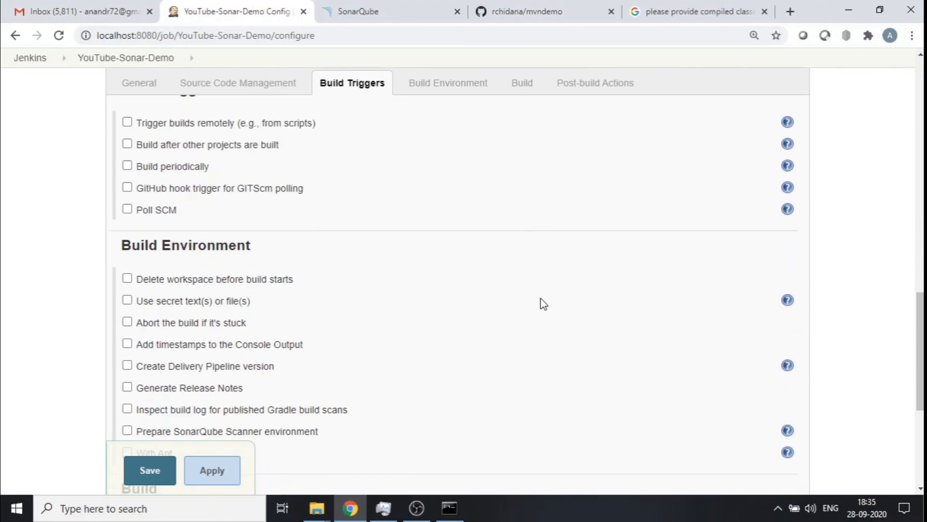
{"action": "scroll", "coordinate": [542, 304], "scroll_direction": "down", "scroll_amount": 2}
{"action": "scroll", "coordinate": [543, 304], "scroll_direction": "down", "scroll_amount": 1}
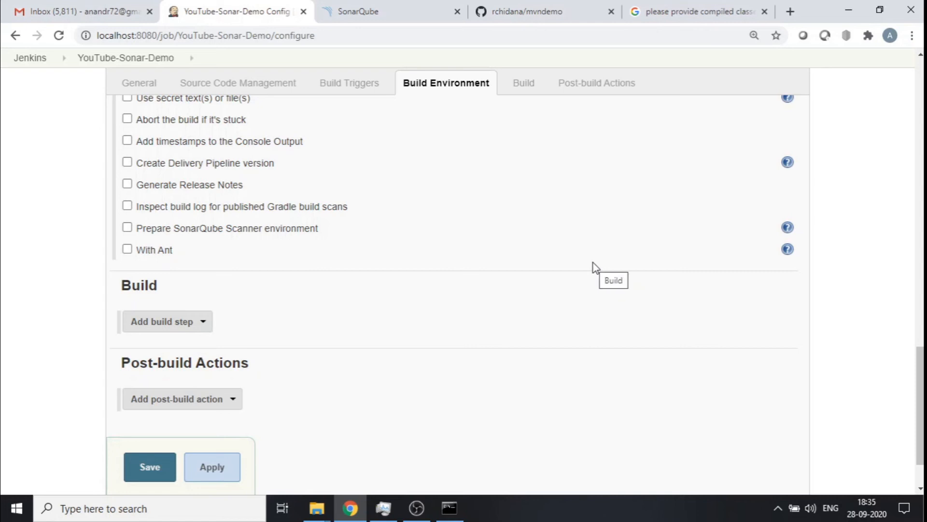
{"action": "left_click", "coordinate": [127, 229]}
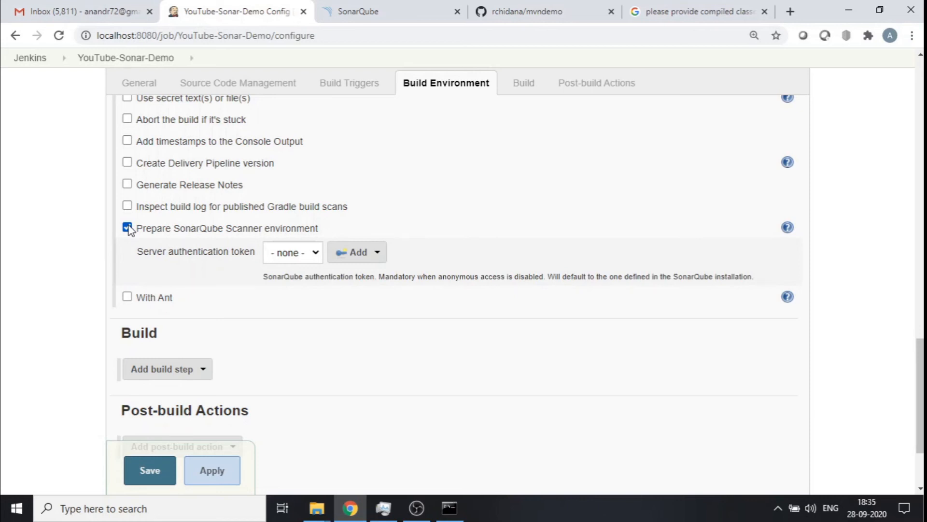
{"action": "left_click", "coordinate": [128, 228]}
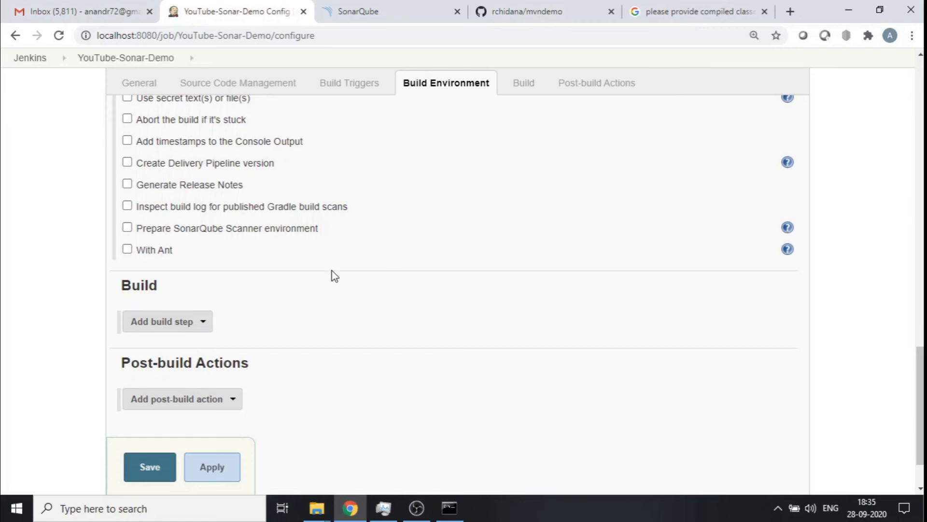
Add an Invoke top-level Maven targets build step with goals clean verify sonar:sonar.
{"action": "left_click", "coordinate": [205, 324]}
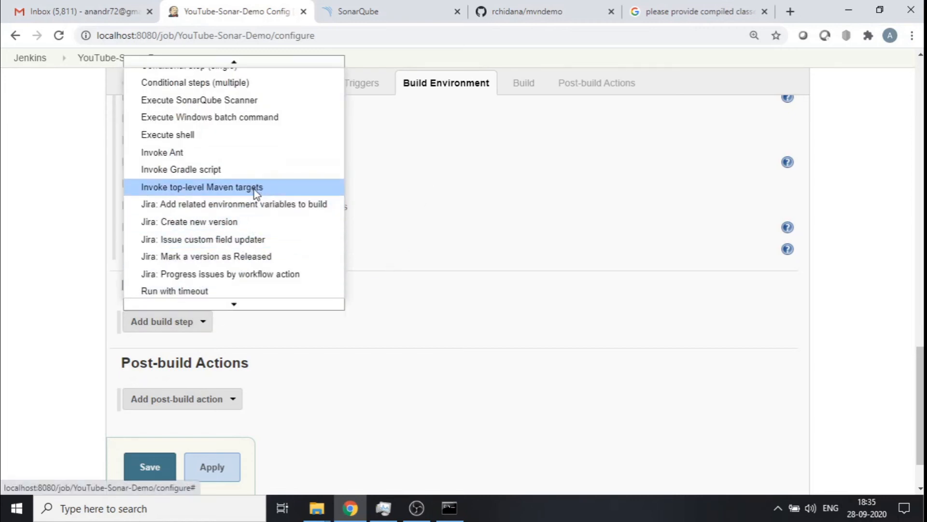
{"action": "left_click", "coordinate": [254, 189]}
{"action": "left_click", "coordinate": [242, 355]}
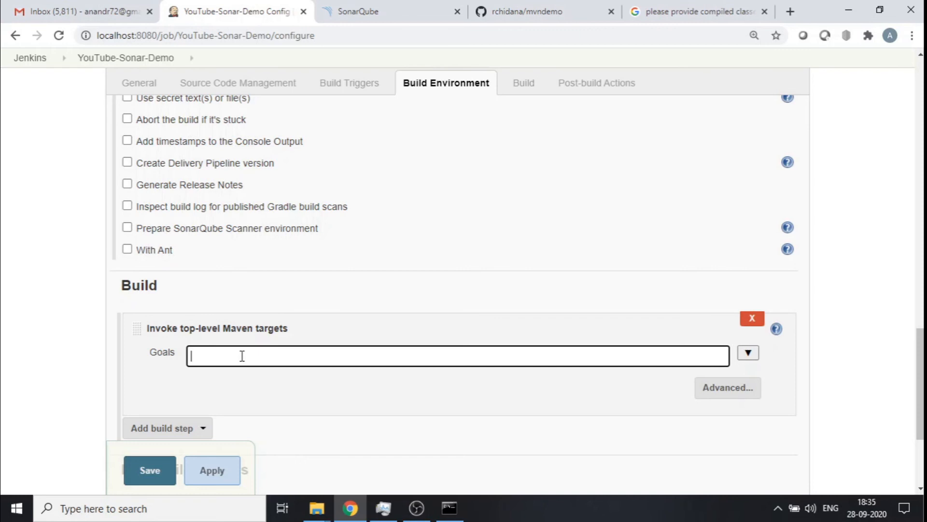
{"action": "type", "text": "clea"}
{"action": "type", "text": "n"}
{"action": "type", "text": " verify "}
{"action": "type", "text": "sonar:"}
{"action": "type", "text": "sonar"}
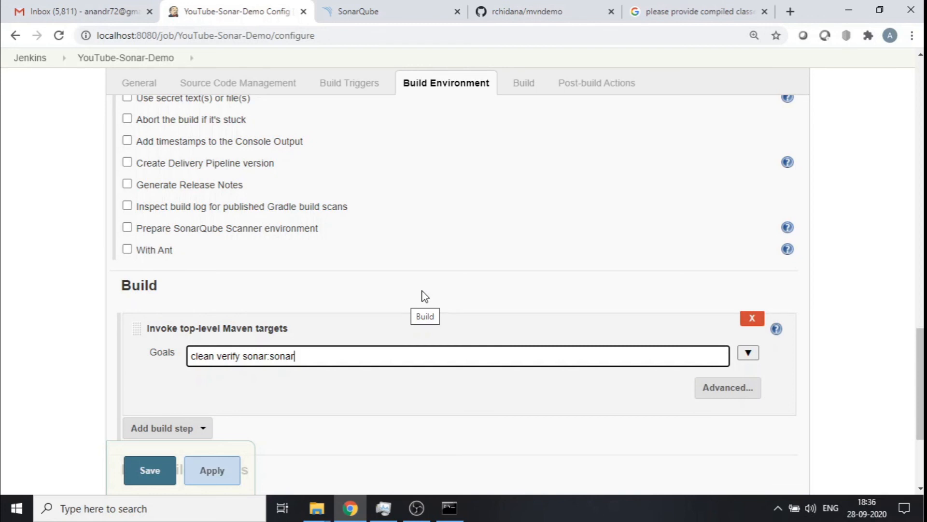
Save the job, start Build Now, and view build #1's Console Output.
{"action": "left_click", "coordinate": [149, 471]}
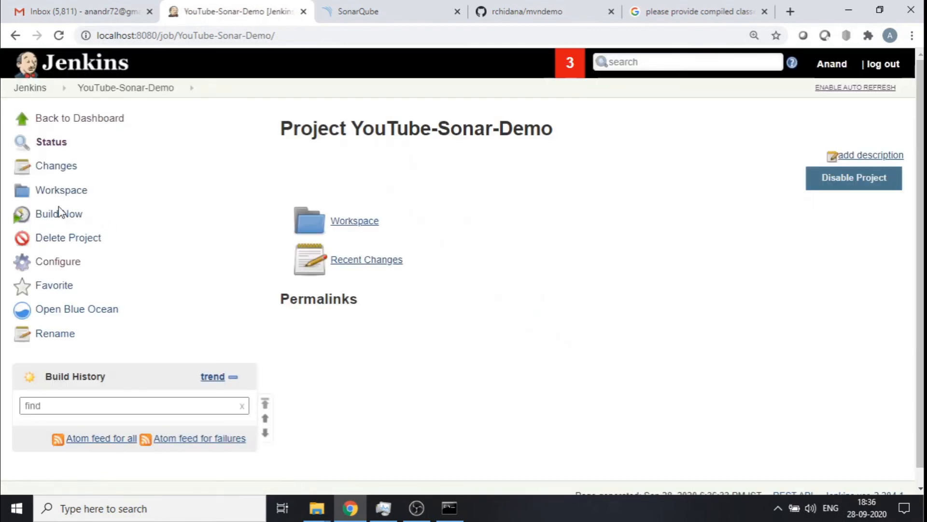
{"action": "left_click", "coordinate": [57, 216]}
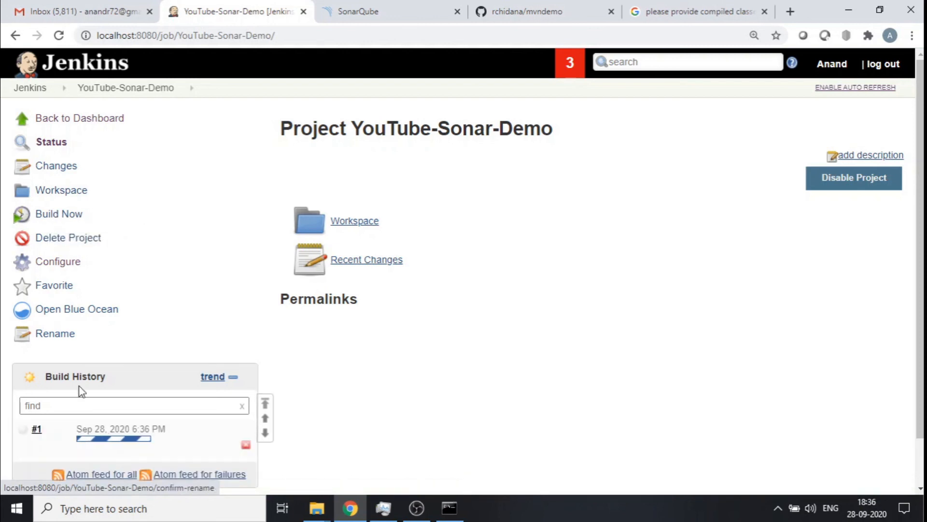
{"action": "left_click", "coordinate": [40, 431]}
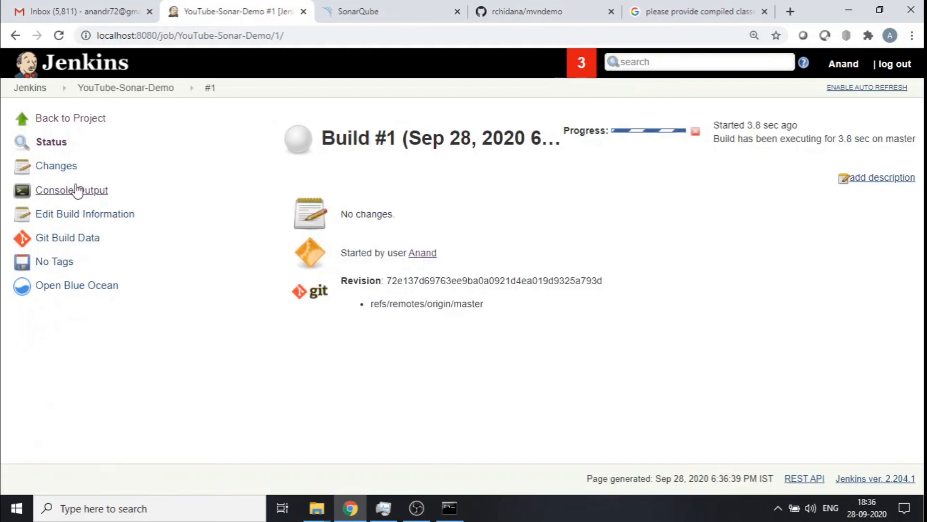
{"action": "left_click", "coordinate": [73, 190]}
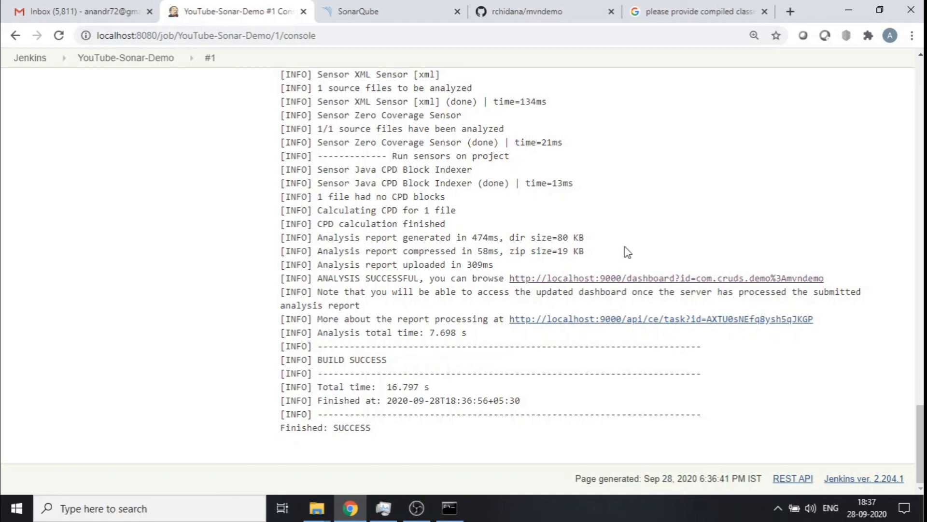
Open the dashboard link from the console in a new tab and list the 4 code smells.
{"action": "right_click", "coordinate": [589, 279]}
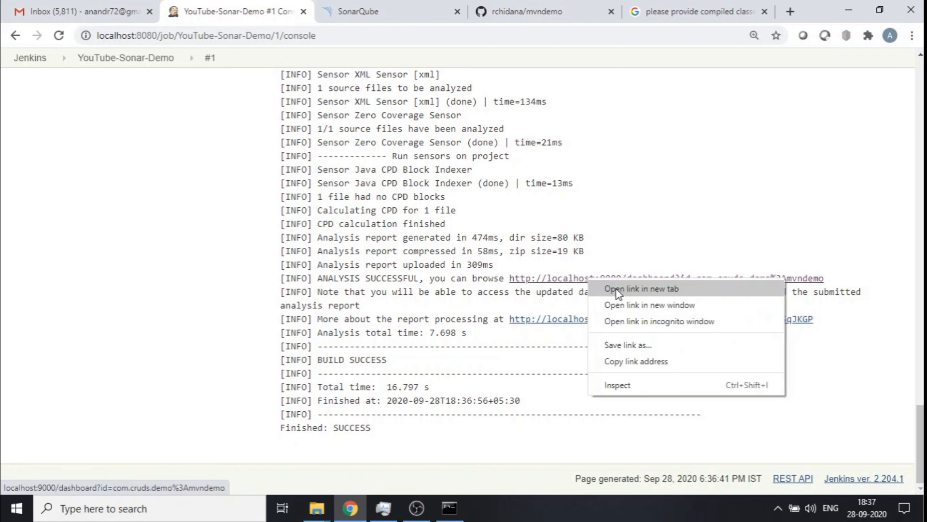
{"action": "left_click", "coordinate": [617, 289]}
{"action": "left_click", "coordinate": [321, 9]}
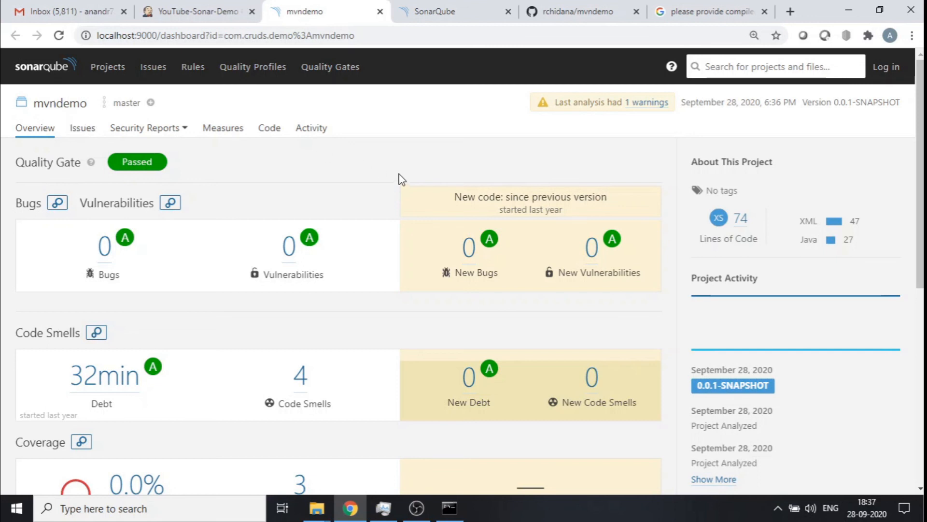
{"action": "scroll", "coordinate": [400, 178], "scroll_direction": "down", "scroll_amount": 1}
{"action": "mouse_move", "coordinate": [300, 386]}
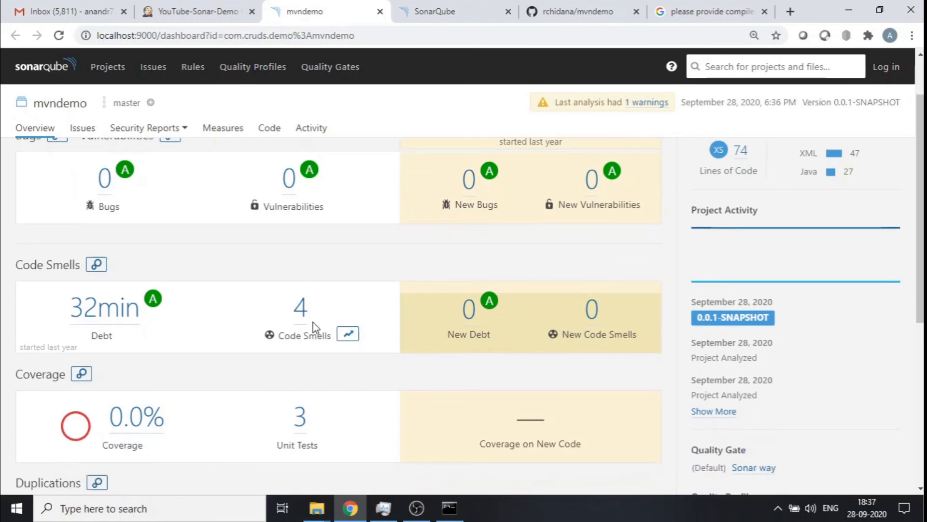
{"action": "scroll", "coordinate": [377, 405], "scroll_direction": "down", "scroll_amount": 1}
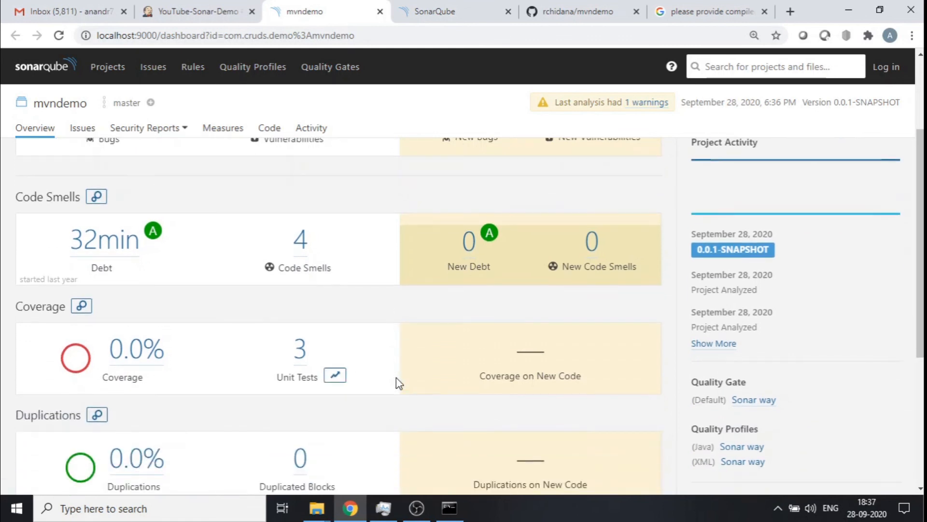
{"action": "left_click", "coordinate": [300, 242]}
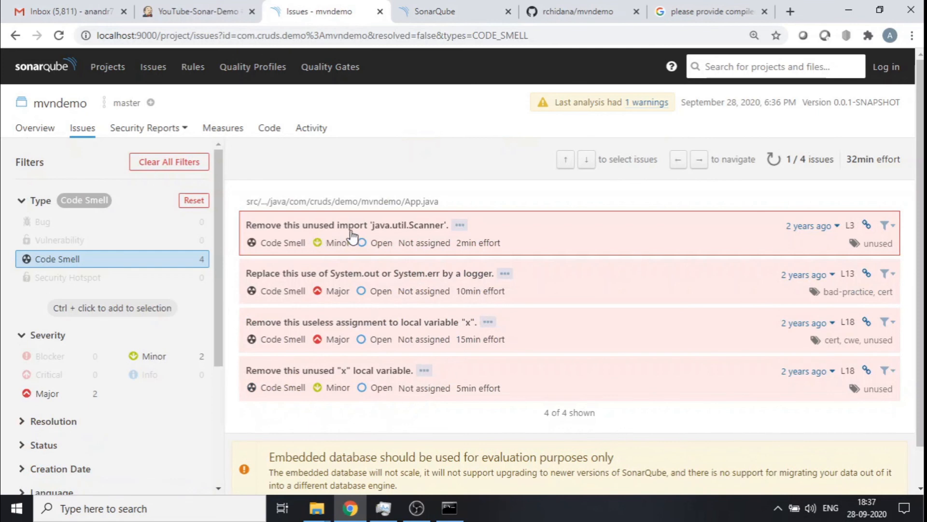
View the unused-import and System.out logger code smells against their lines in App.java.
{"action": "left_click", "coordinate": [358, 231]}
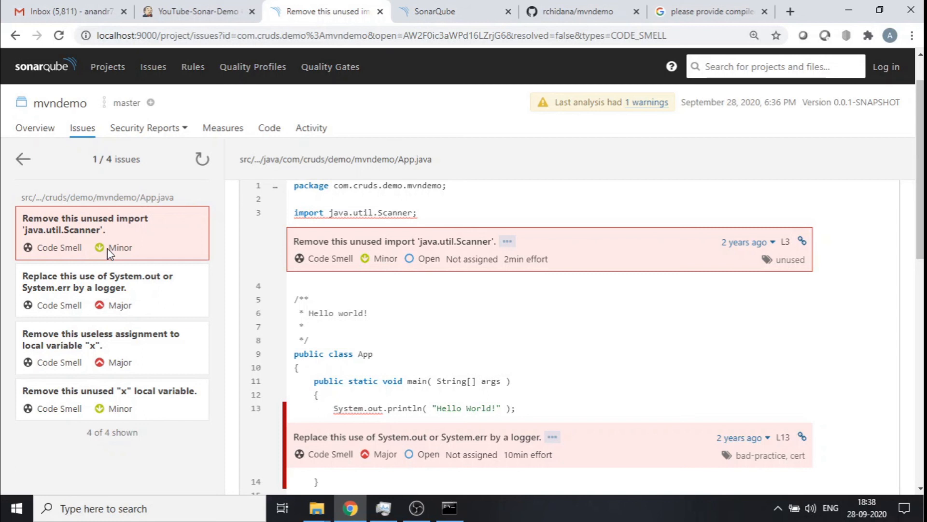
{"action": "left_click", "coordinate": [58, 310]}
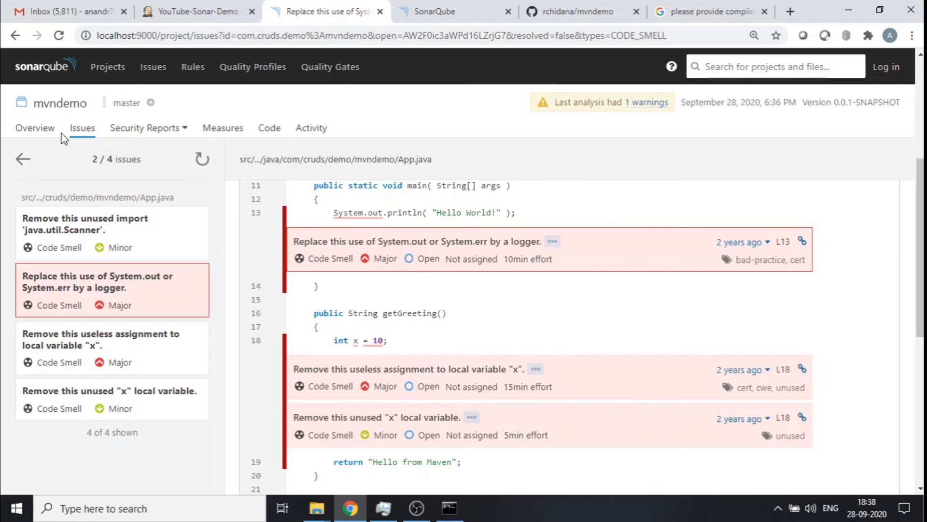
Return to the mvndemo overview showing Quality Gate Passed, 0 bugs and 4 code smells.
{"action": "left_click", "coordinate": [37, 135]}
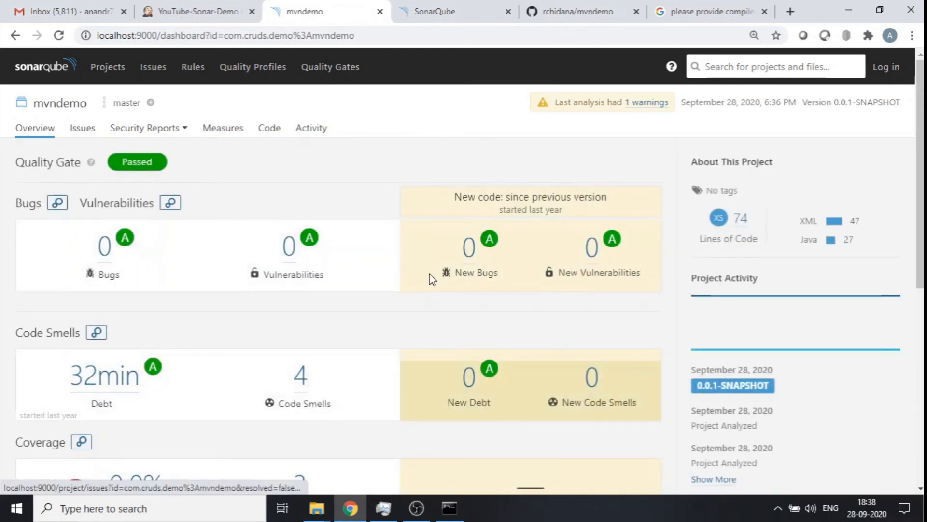